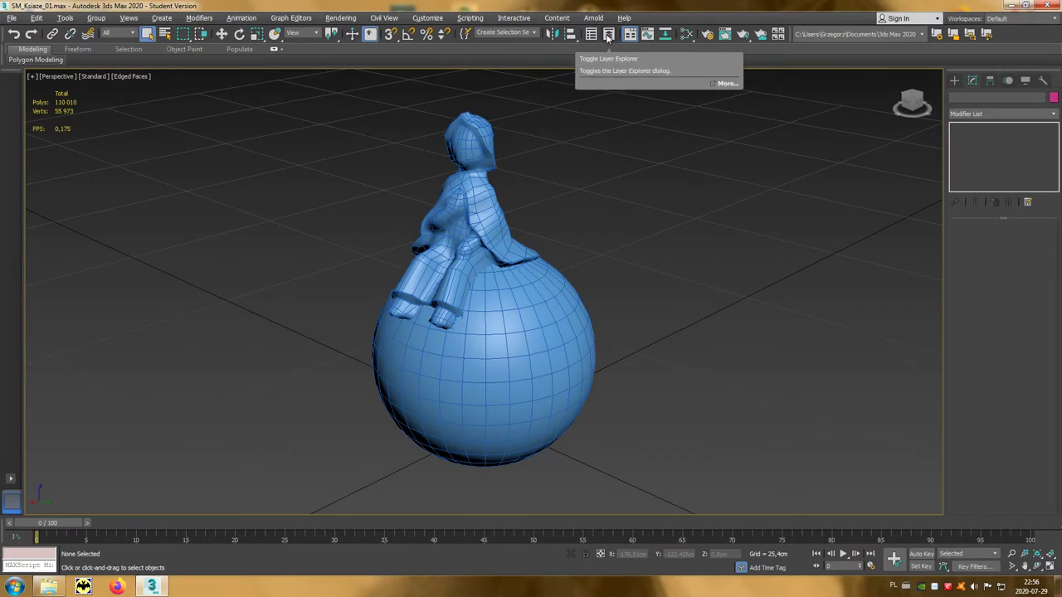
Step: Unhide the KsiazeMed scan in layer 0 (default) from the Layer Explorer
left_click(608, 35)
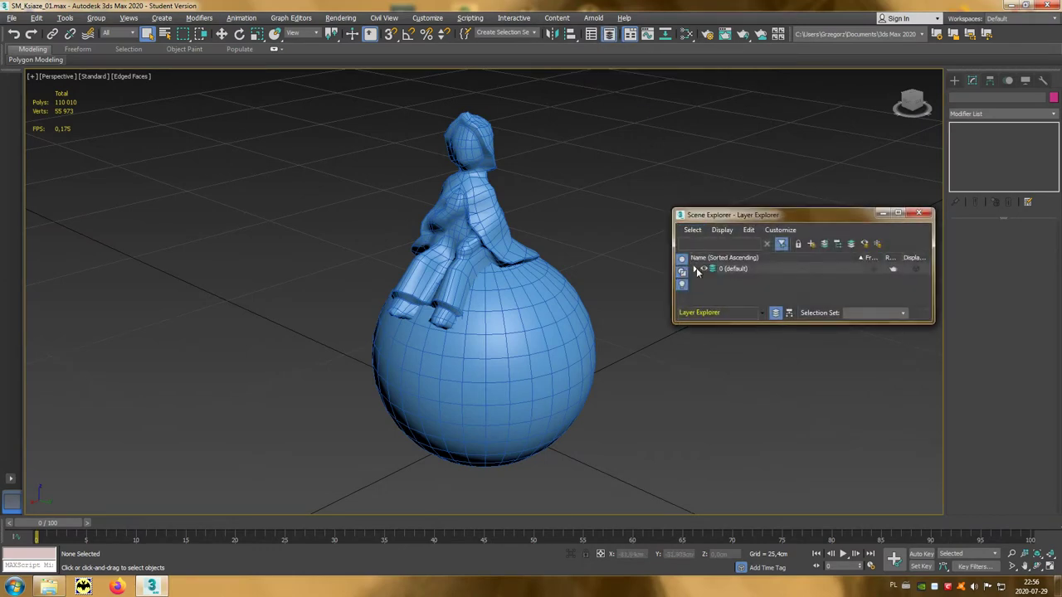
left_click(695, 269)
left_click(713, 278)
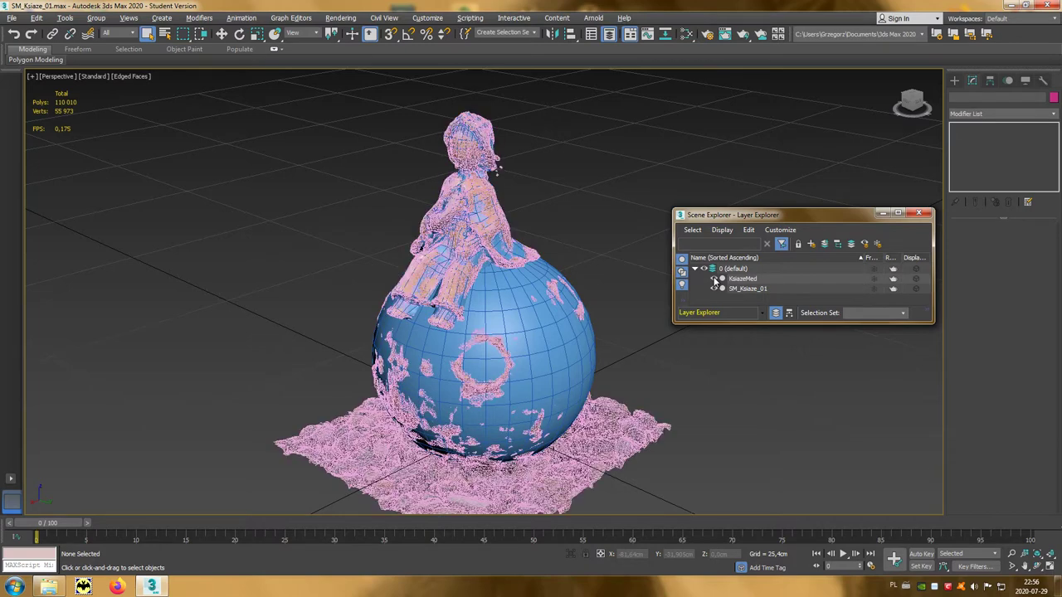
left_click(919, 214)
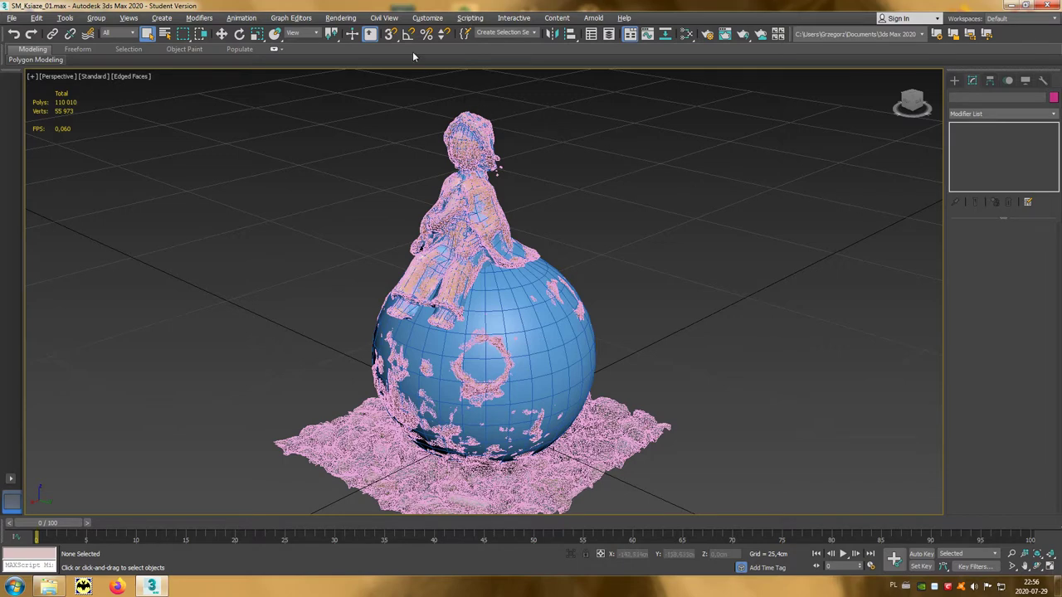
left_click(351, 19)
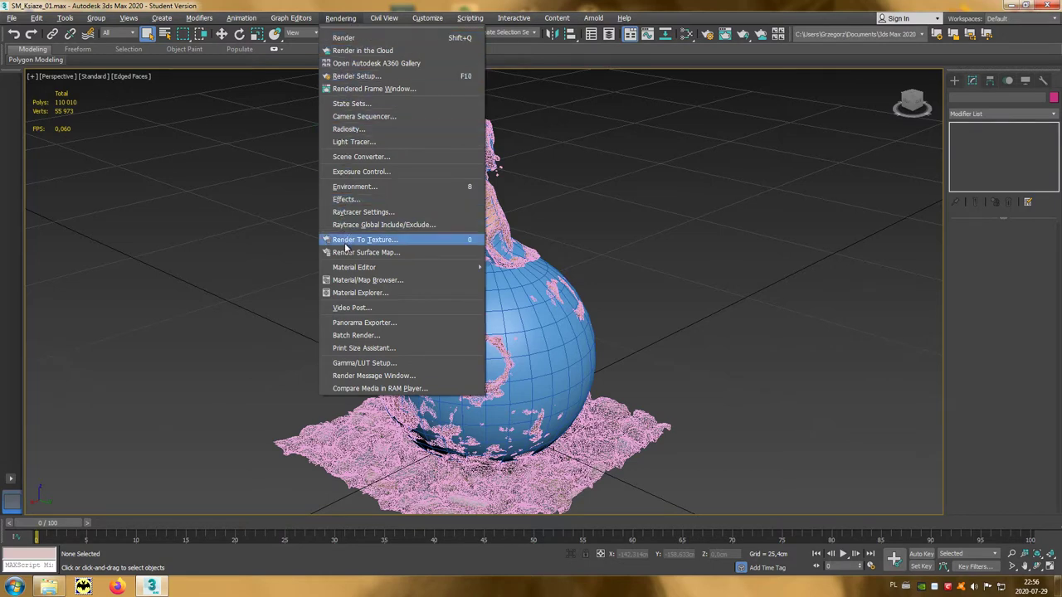
Step: Open Render To Texture and add the low-poly SM_Ksiaze_01 as the object to bake
left_click(406, 244)
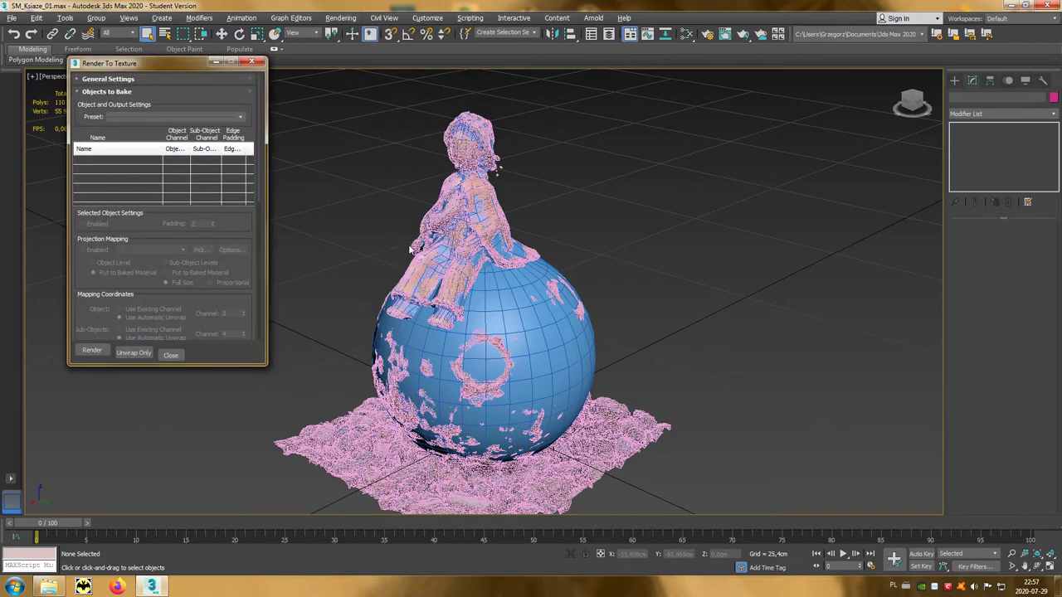
left_click(517, 330)
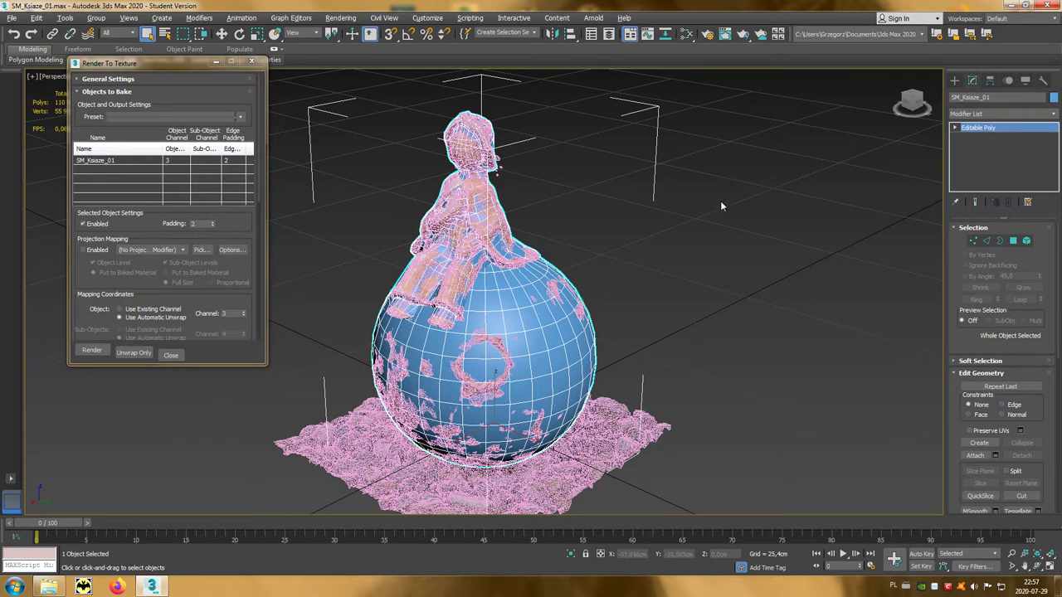
left_click(1008, 116)
left_click_drag(1054, 174, 1054, 476)
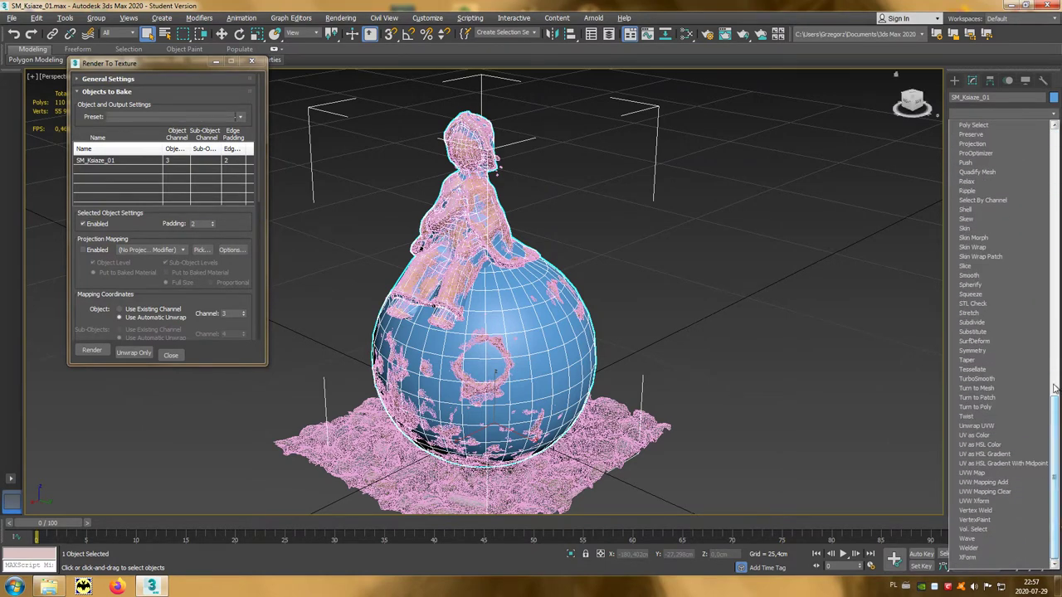
Step: Apply a Projection modifier to SM_Ksiaze_01 and turn on Shaded cage display
left_click(998, 144)
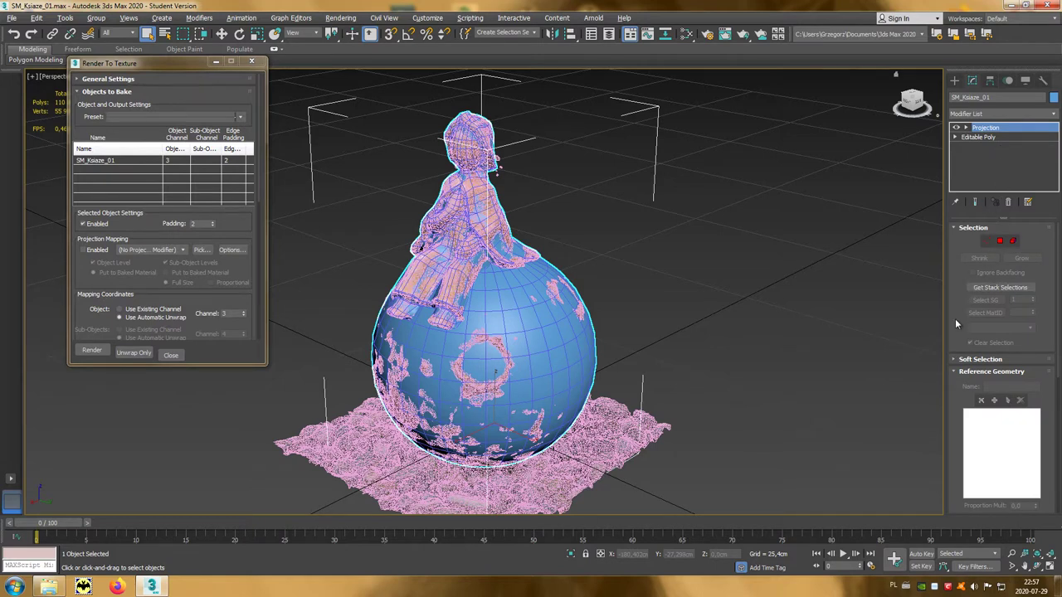
left_click_drag(955, 319, 945, 268)
scroll(944, 268, "down", 3)
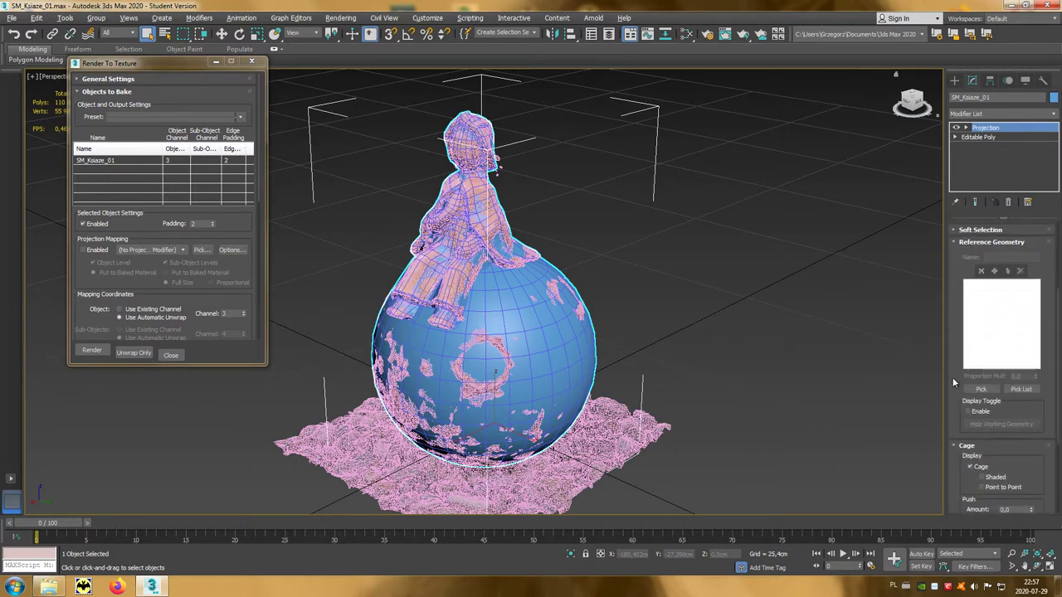
left_click_drag(955, 395, 956, 318)
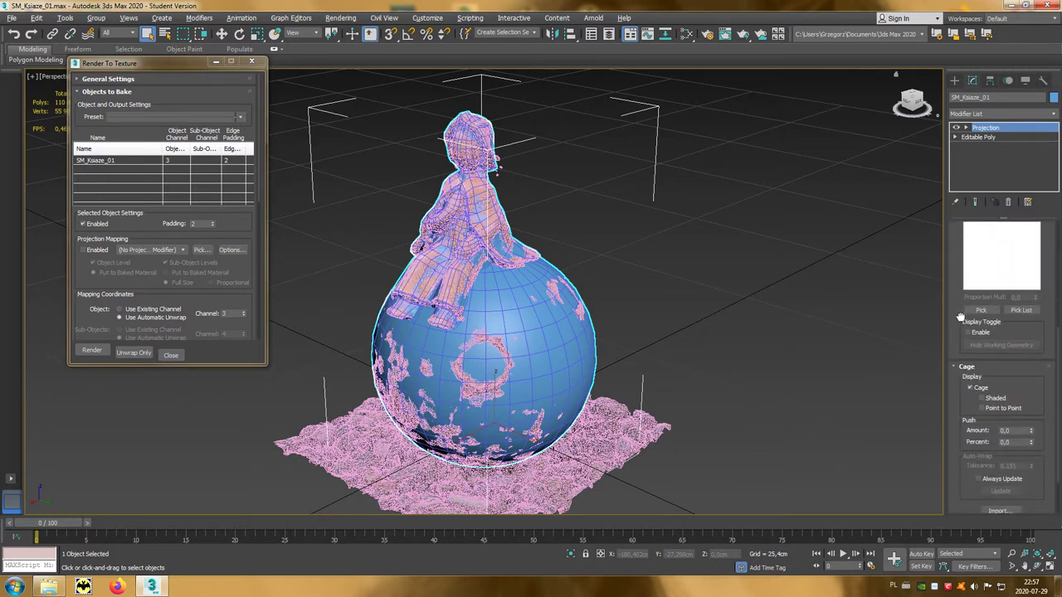
left_click(982, 393)
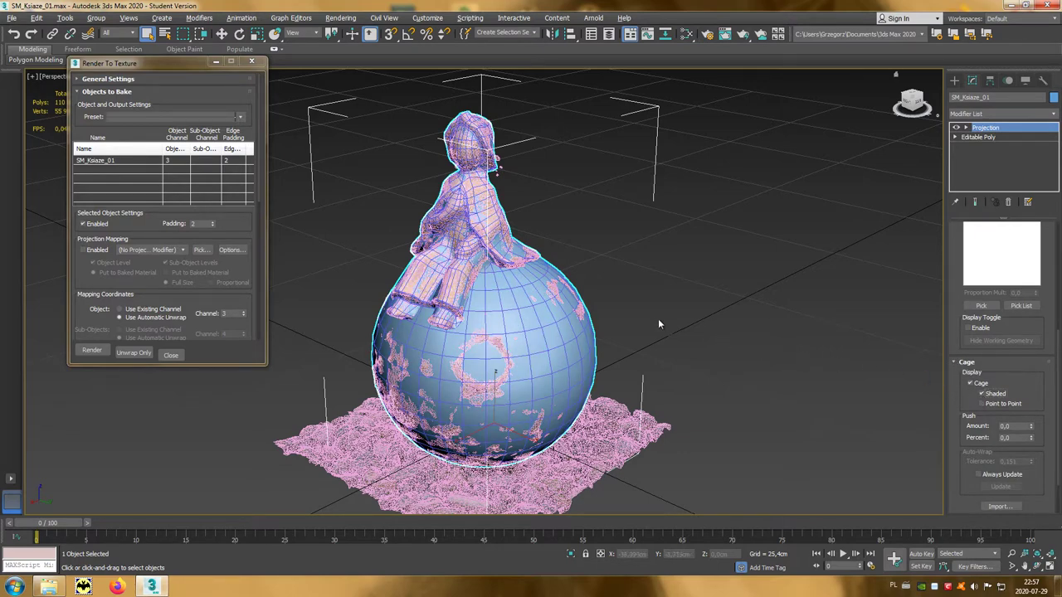
mouse_move(635, 313)
middle_mouse_down("alt")
mouse_move(581, 317)
mouse_move(711, 289)
mouse_move(630, 318)
middle_mouse_up("alt")
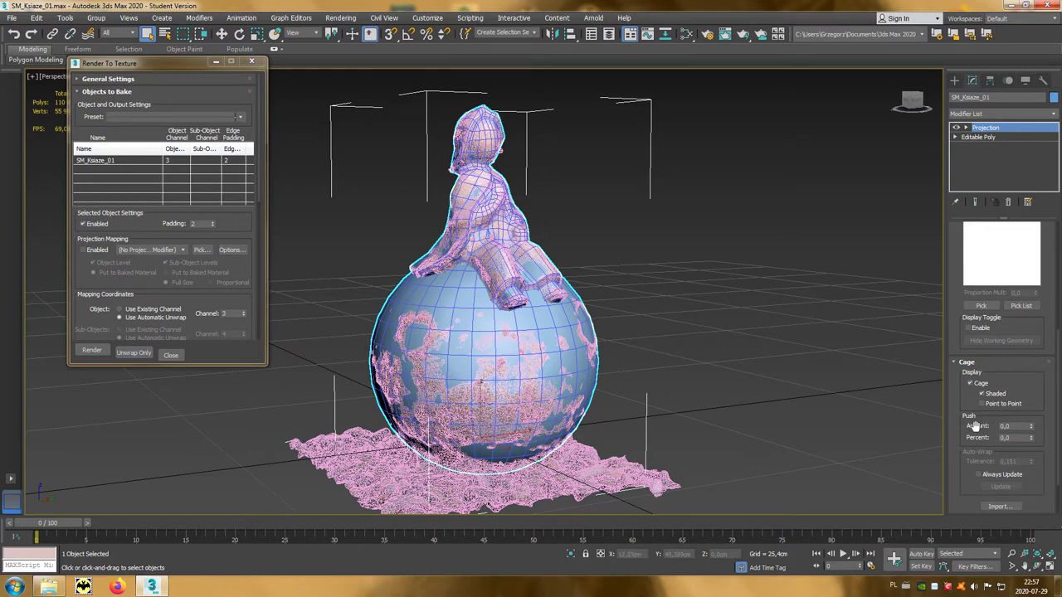
Step: Set the cage Push Amount to 0,0 and orbit the view to check the tightened cage
left_click(1013, 425)
key("Return")
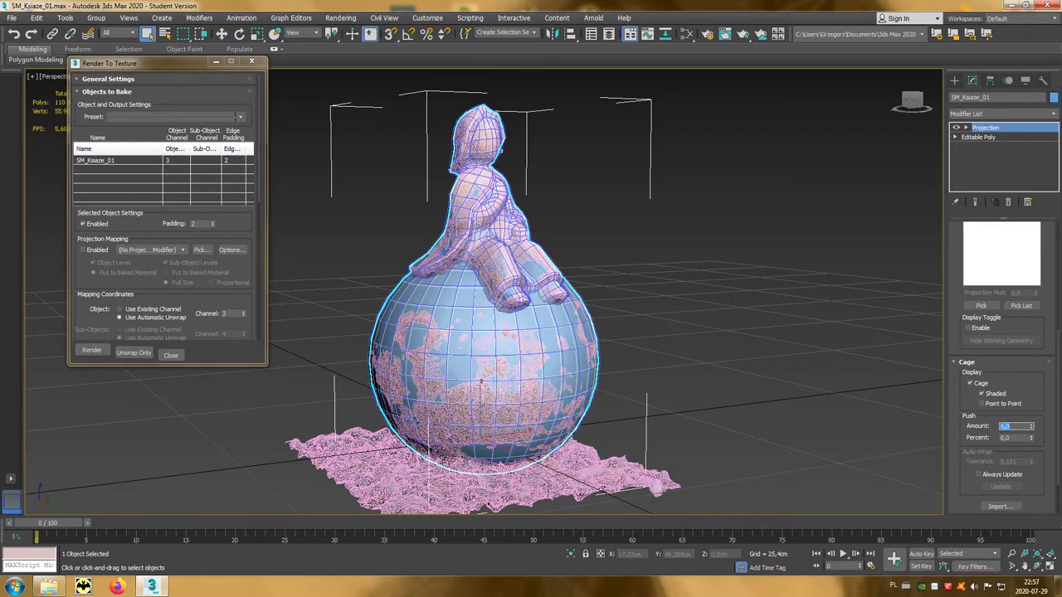
middle_click_drag(589, 330, 525, 332, "alt")
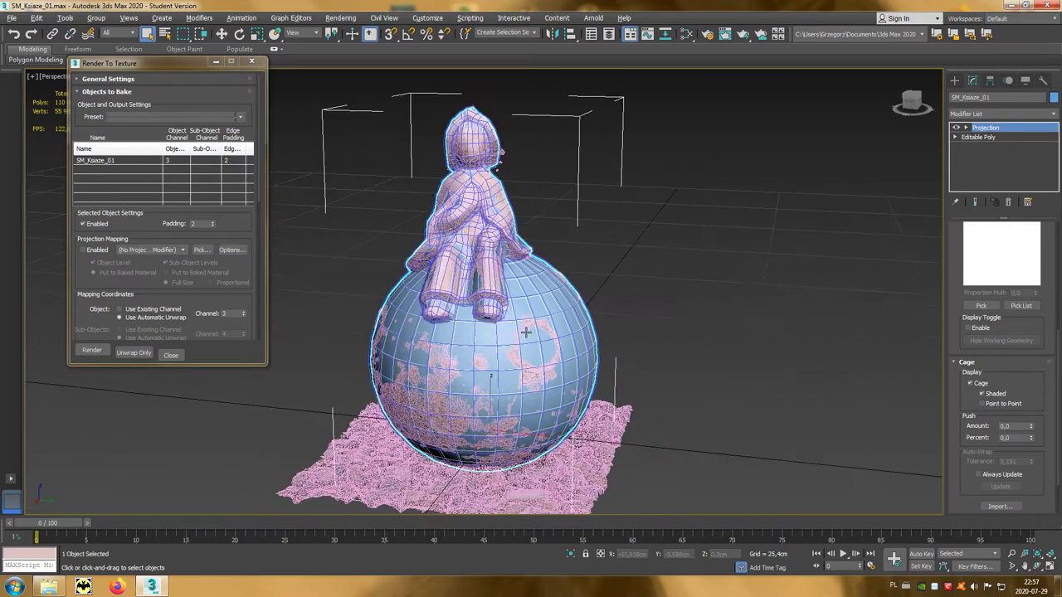
left_click(1021, 425)
key("BackSpace")
type("0")
key("Return")
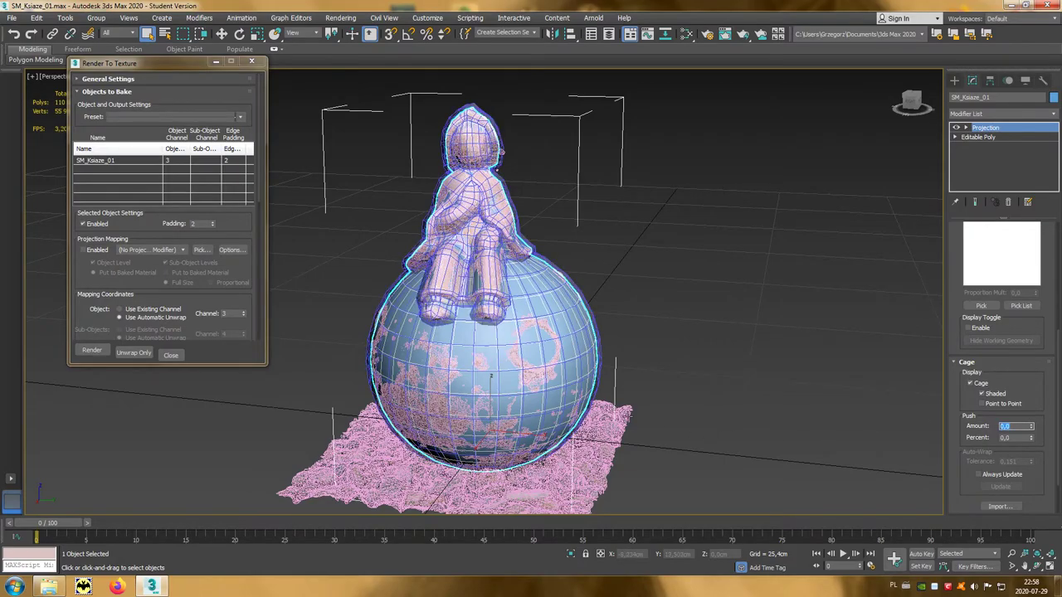
mouse_move(547, 362)
middle_mouse_down("alt")
mouse_move(469, 338)
mouse_move(446, 358)
mouse_move(567, 371)
mouse_move(510, 373)
middle_mouse_up("alt")
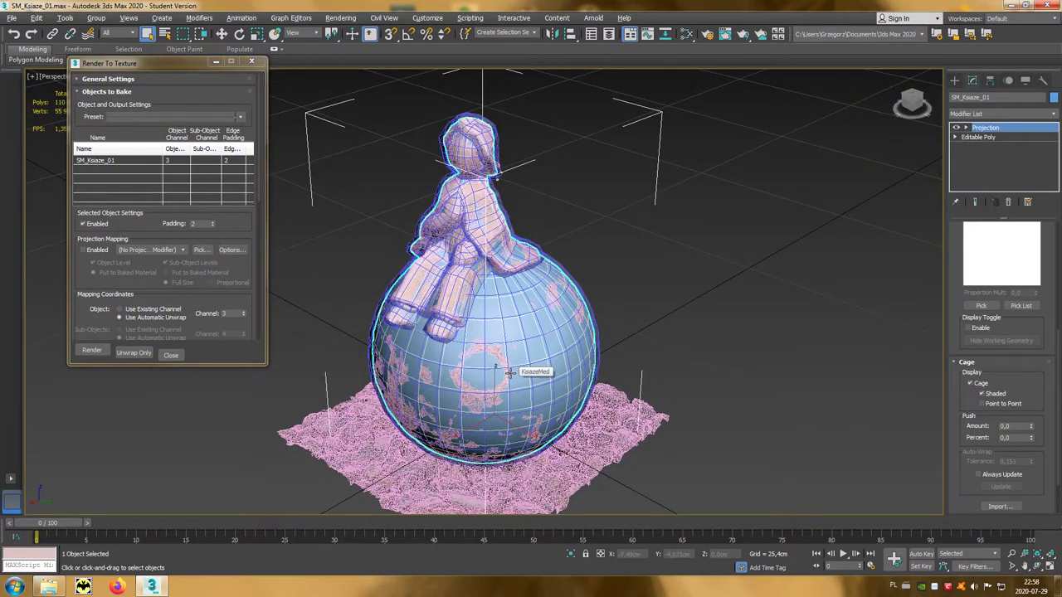
left_click_drag(955, 255, 954, 354)
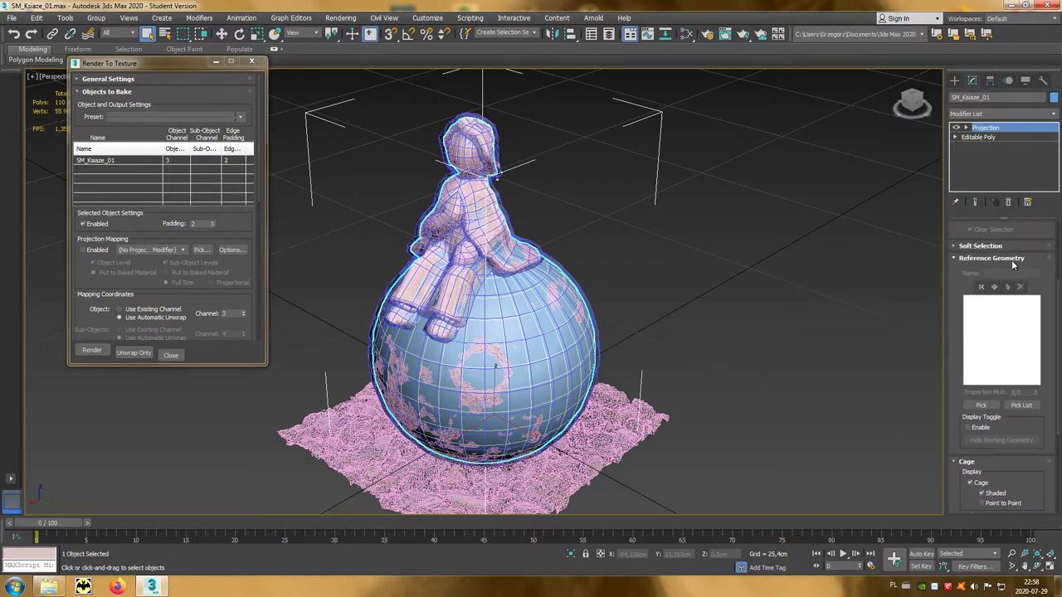
left_click(981, 406)
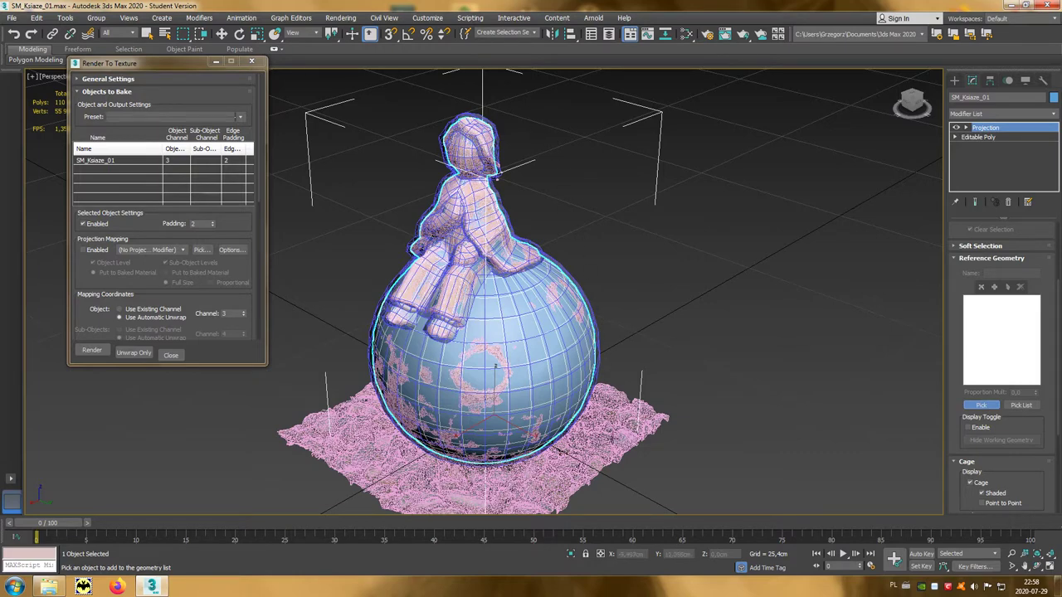
Step: Pick KsiazeMed as reference, set padding 8, enable projection mapping using existing channel 1
left_click(628, 434)
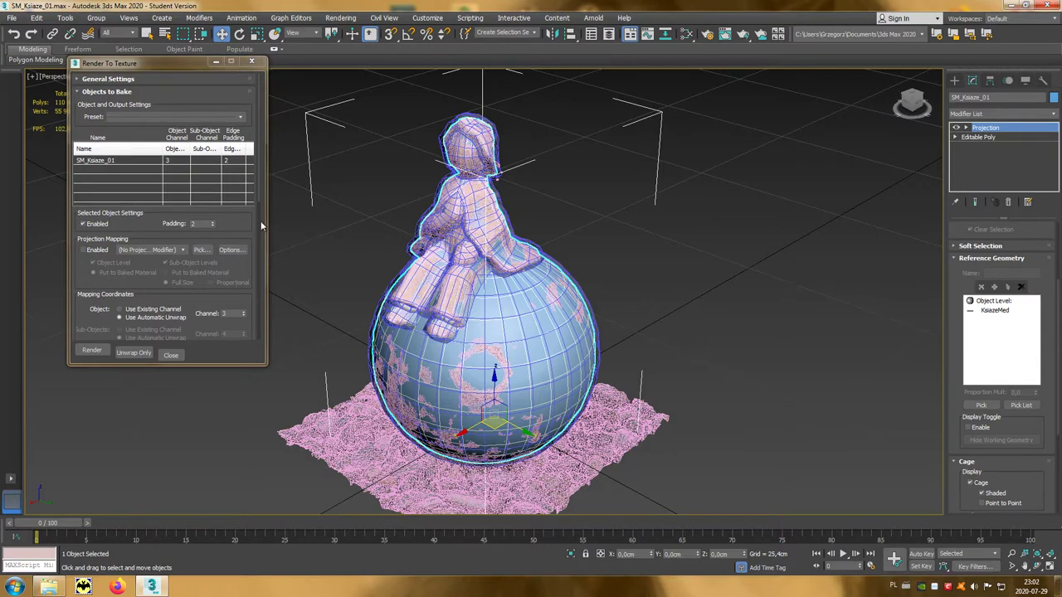
left_click(198, 224)
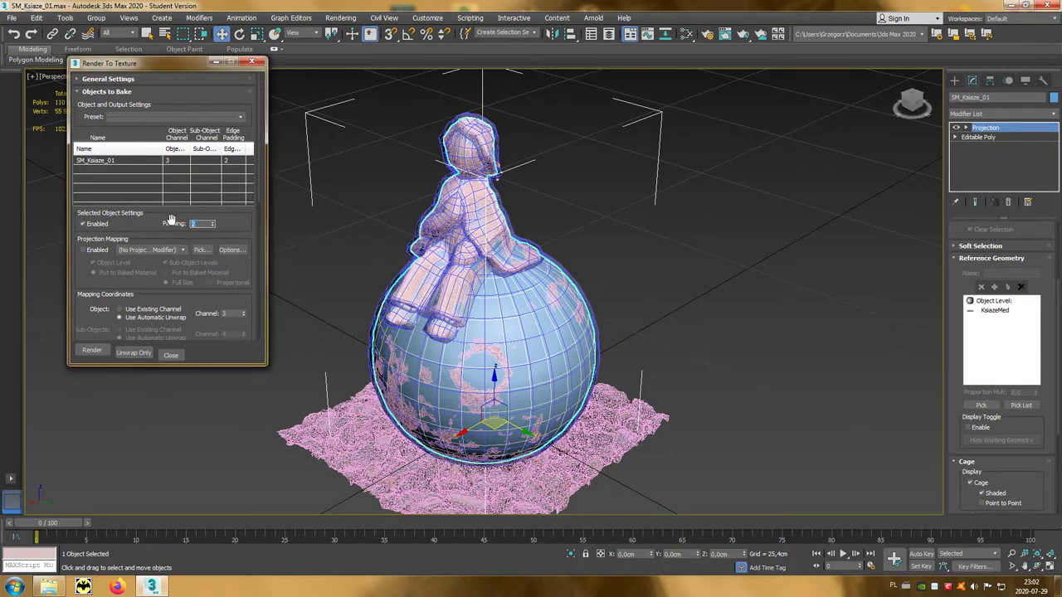
type("8")
left_click(84, 250)
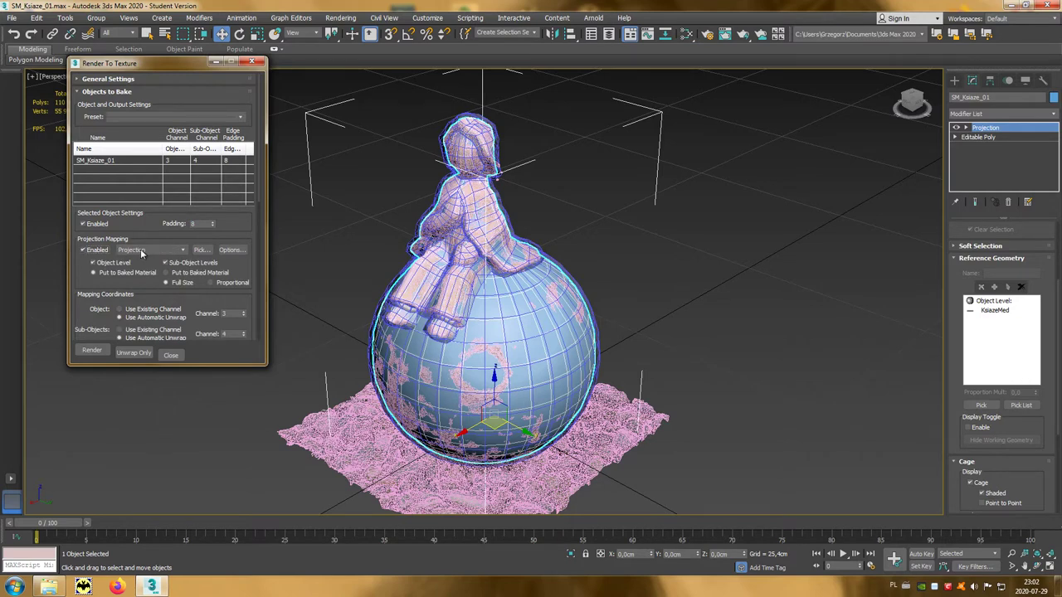
scroll(199, 248, "down", 3)
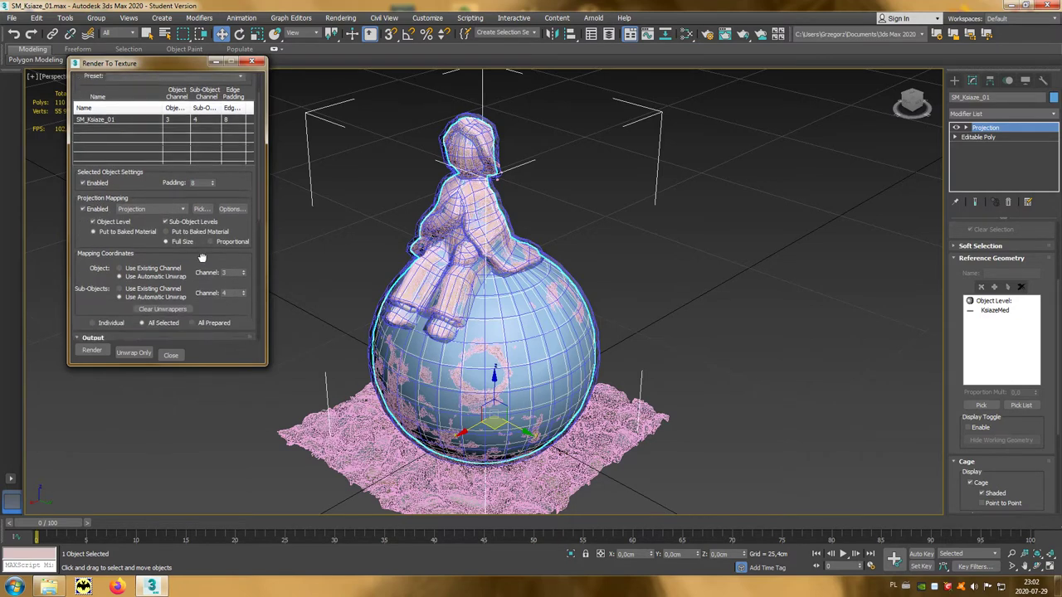
left_click(158, 247)
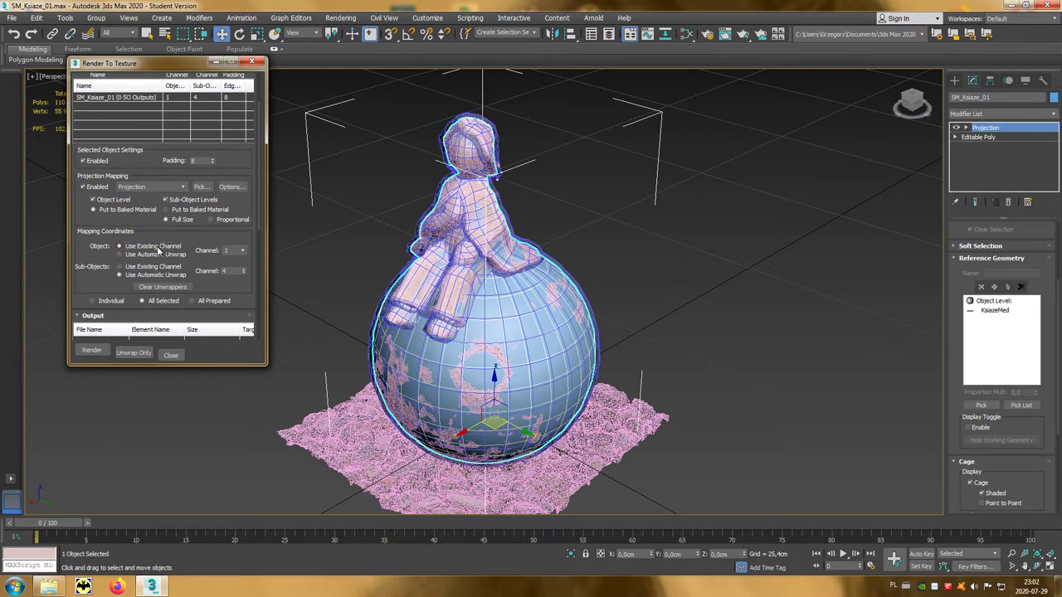
left_click(157, 266)
left_click_drag(224, 281, 211, 149)
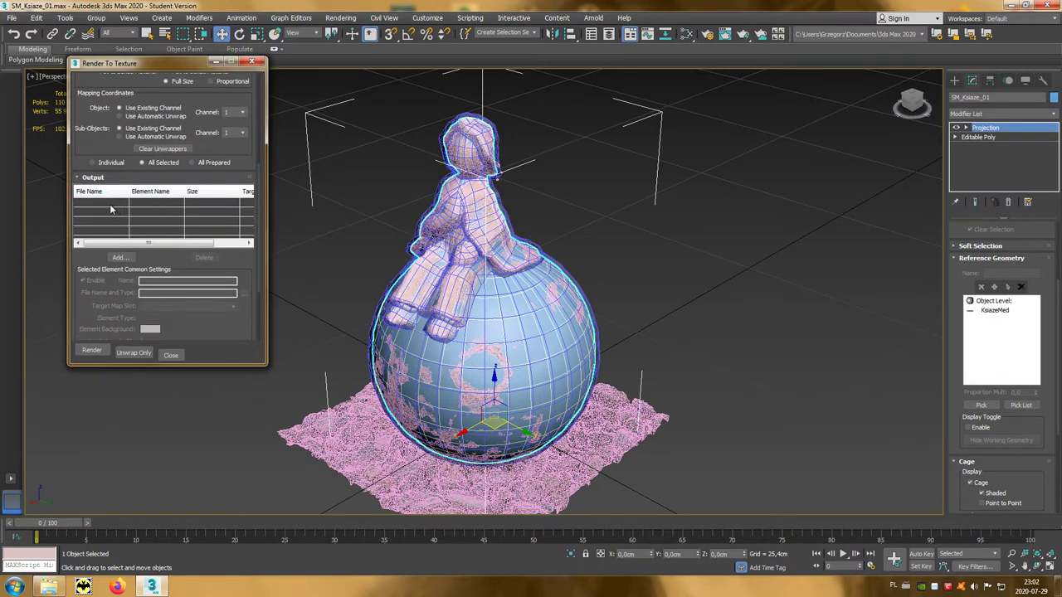
Step: Add a DiffuseMap element to the bake outputs
left_click(120, 258)
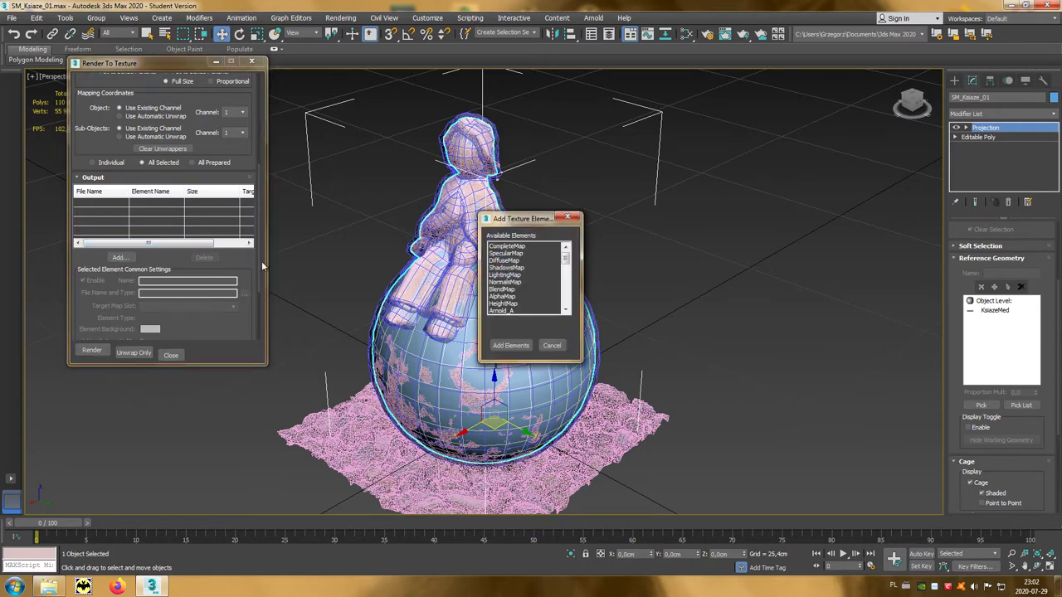
left_click(508, 260)
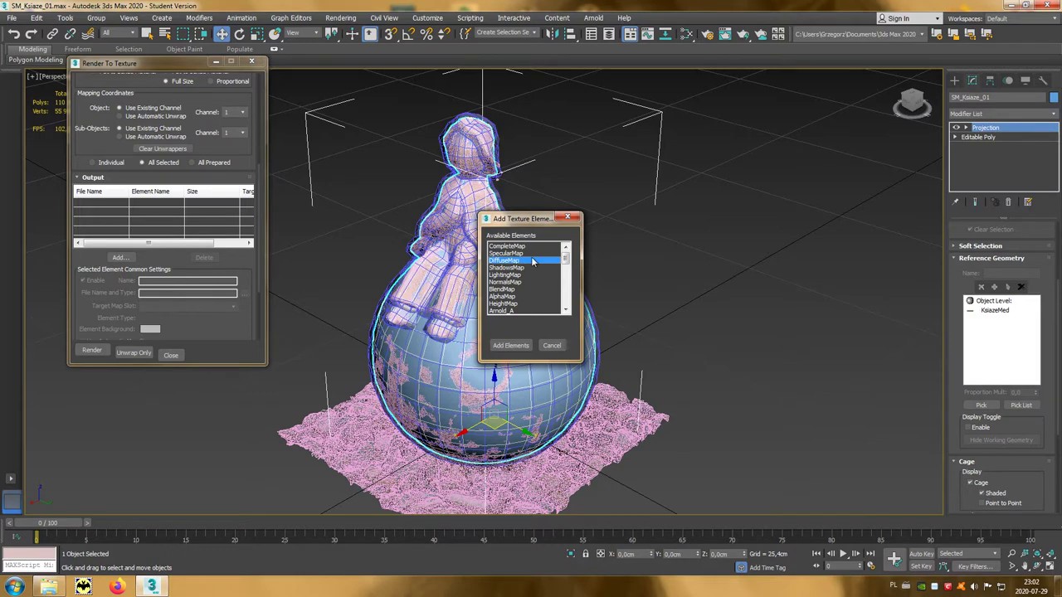
left_click(510, 345)
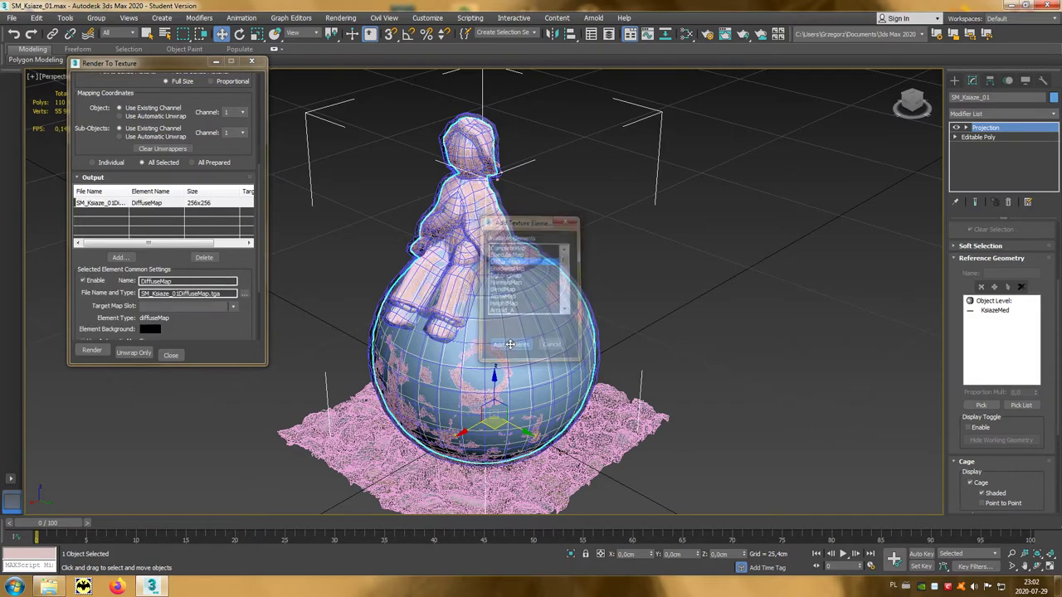
left_click_drag(233, 286, 233, 249)
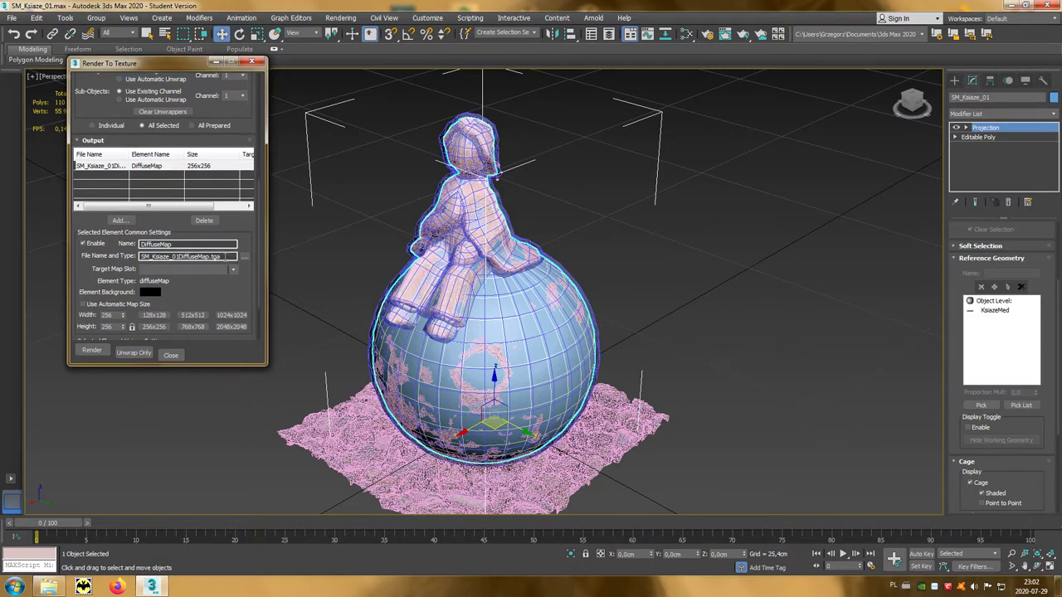
Step: Rename the diffuse output file from the SM prefix to T_Ksiaze_01_01_BC.tga
left_click(244, 257)
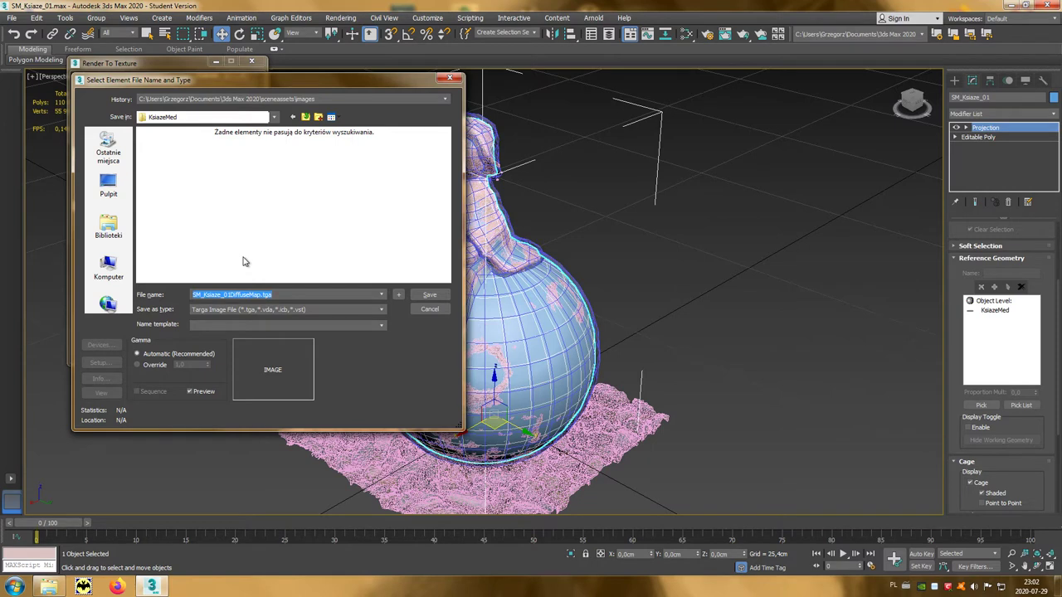
left_click_drag(200, 294, 182, 297)
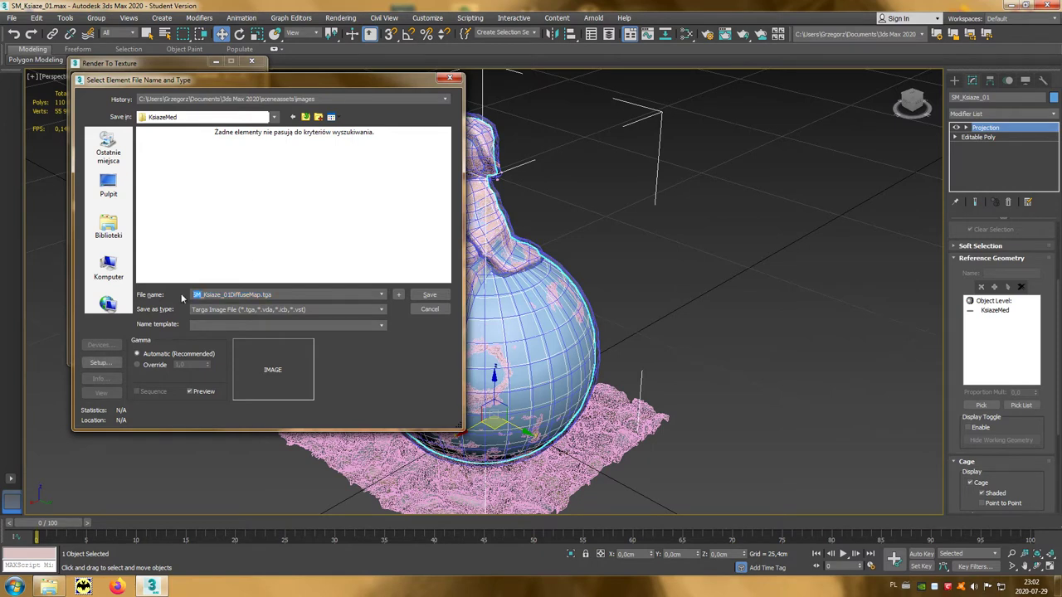
type("T")
key("BackSpace")
key("BackSpace")
key("BackSpace")
key("BackSpace")
key("BackSpace")
Step: Save the diffuse output file and set its size to 4096x4096
left_click(399, 295)
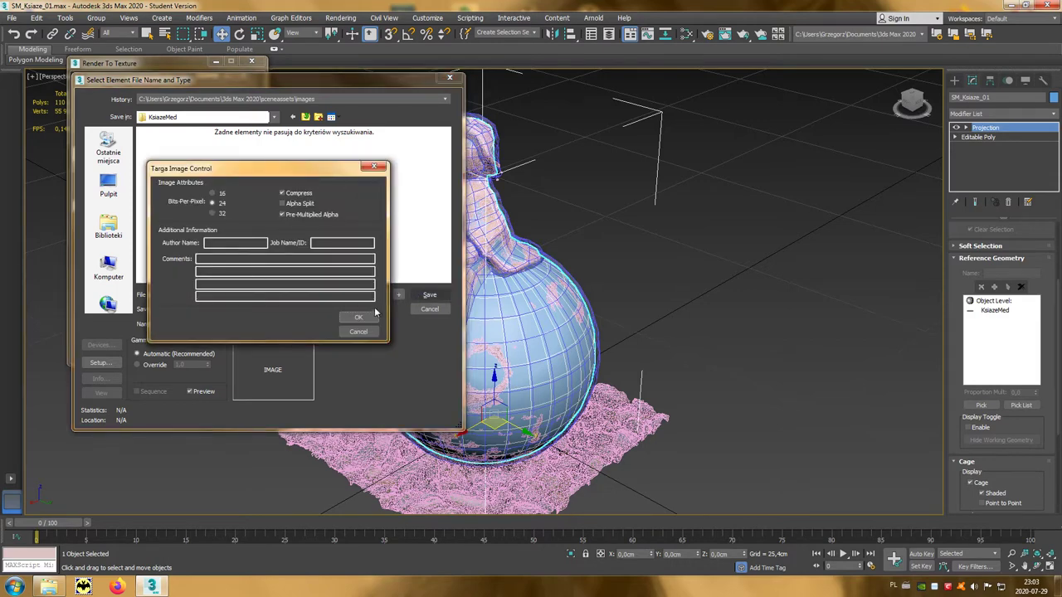
left_click(358, 319)
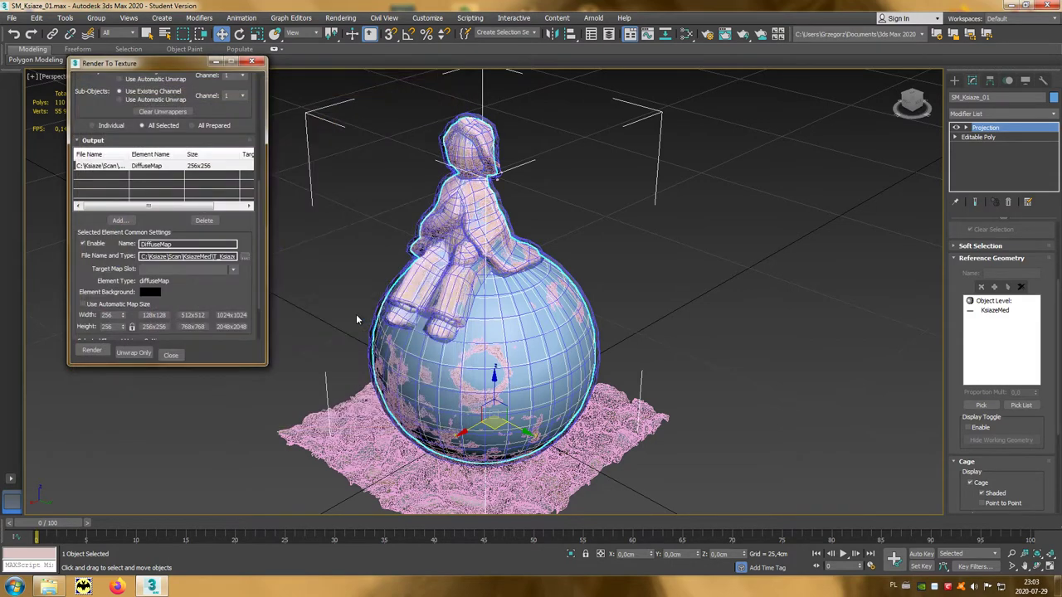
scroll(199, 302, "down", 2)
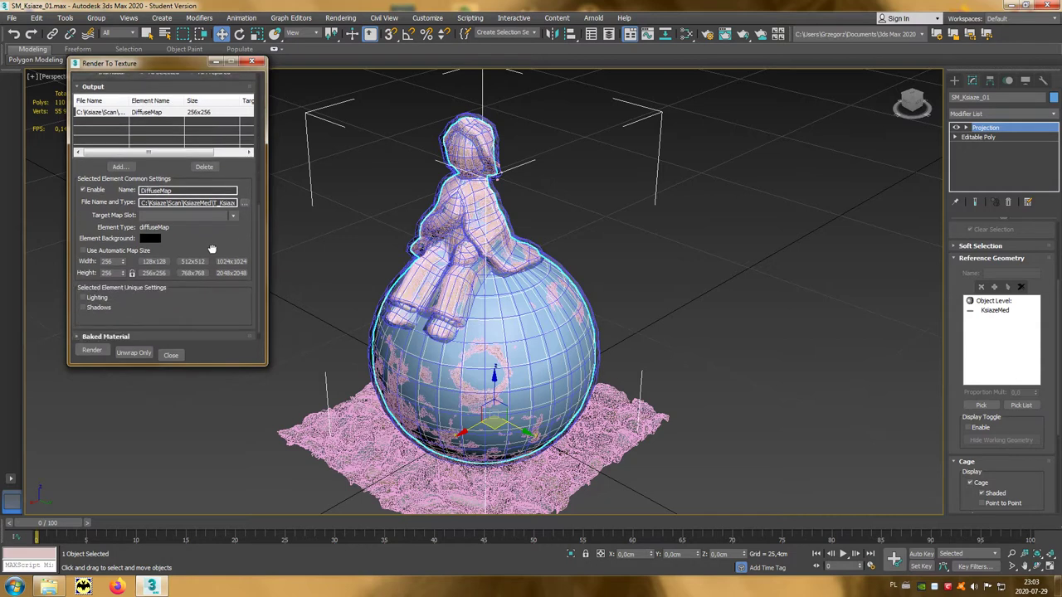
double_click(109, 261)
double_click(105, 273)
type("4096")
key("Return")
left_click_drag(189, 245, 188, 292)
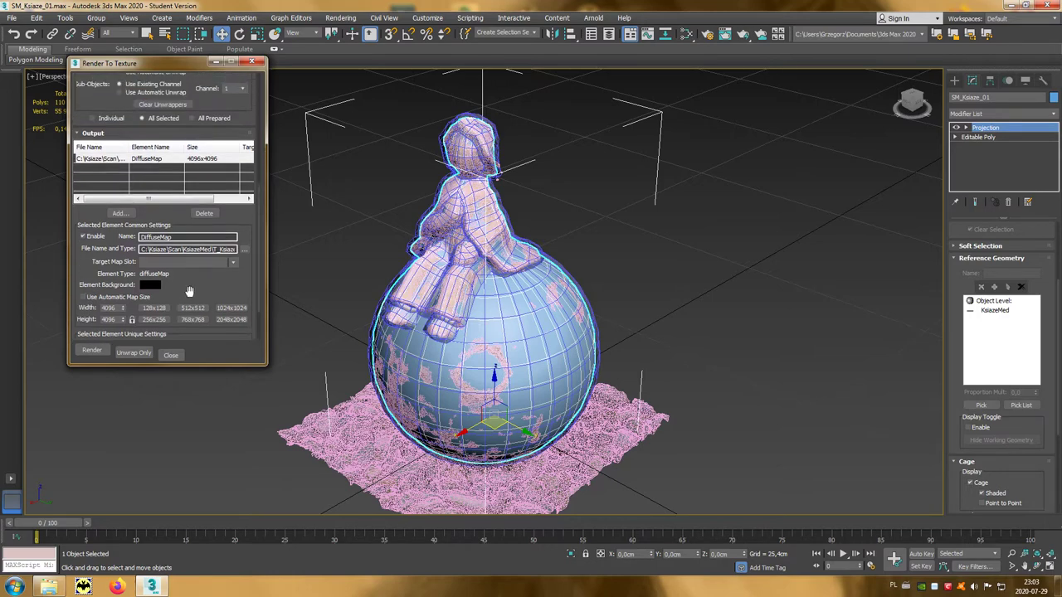
Step: Add a NormalsMap bake element and point its output to the KsiazeMed folder
left_click(120, 213)
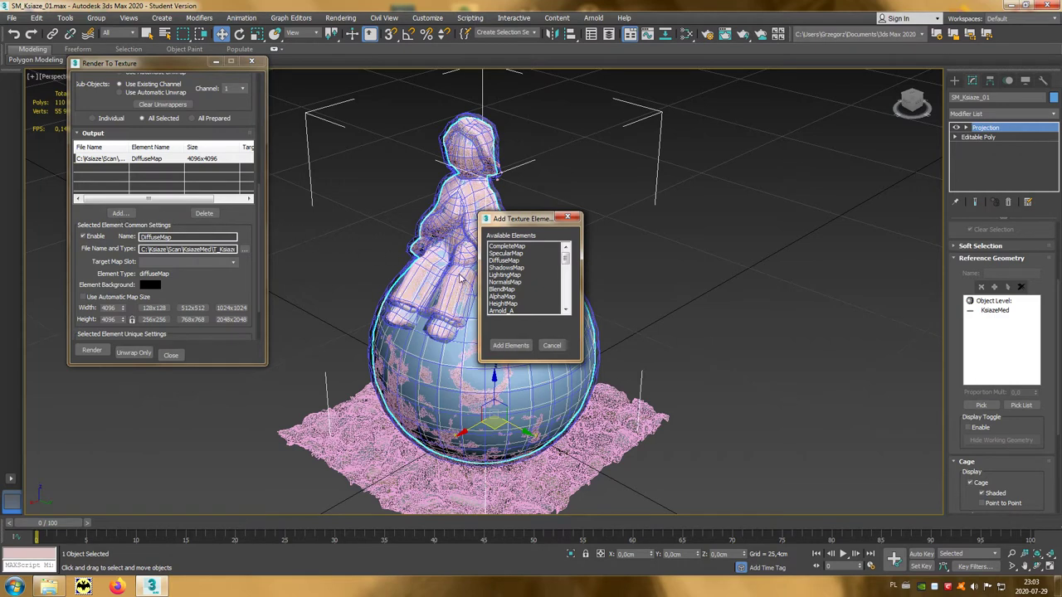
left_click(500, 282)
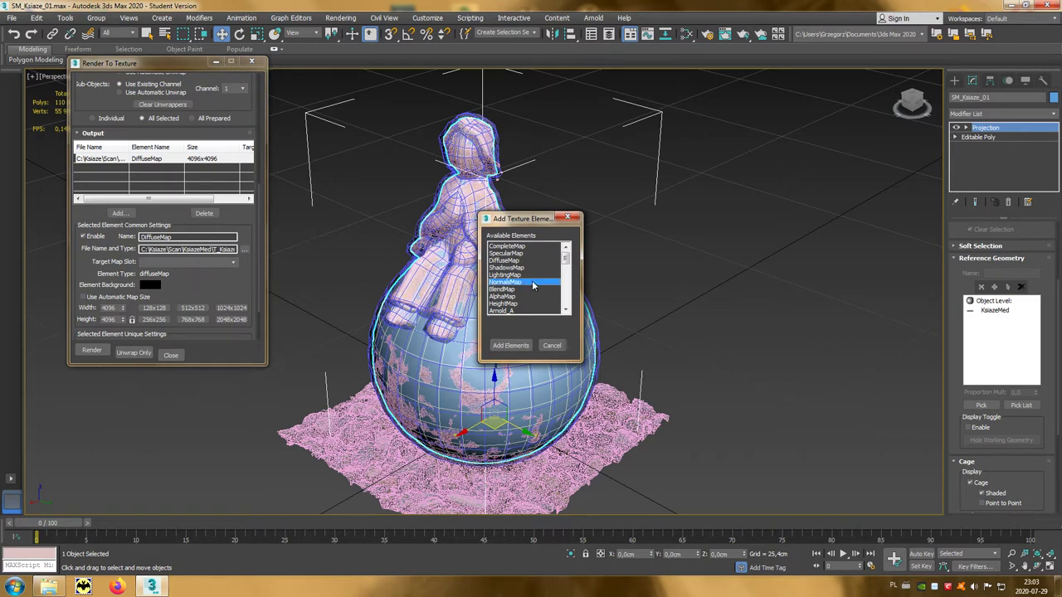
left_click(512, 345)
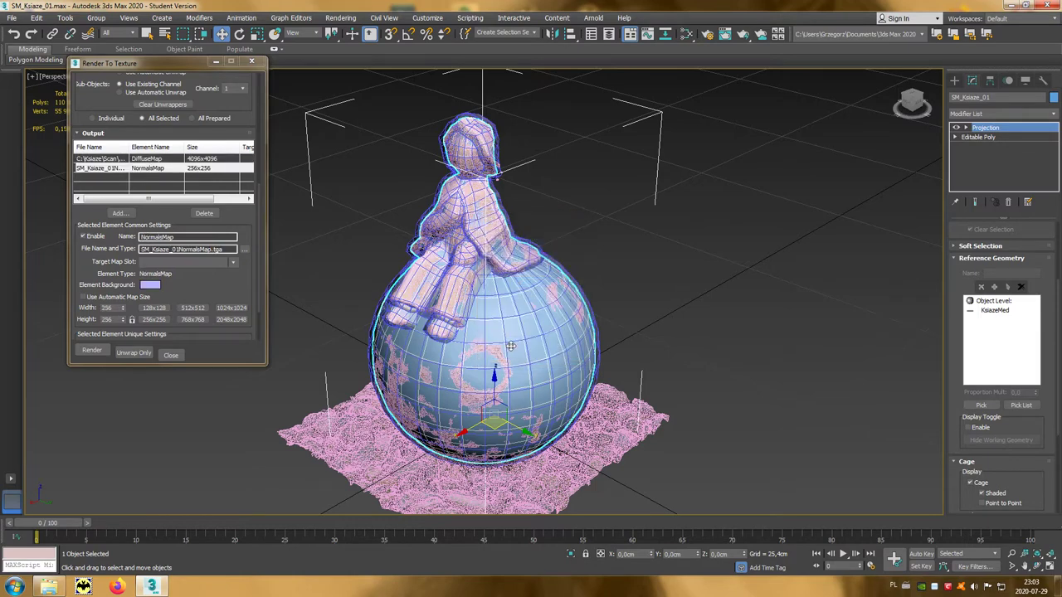
left_click(244, 251)
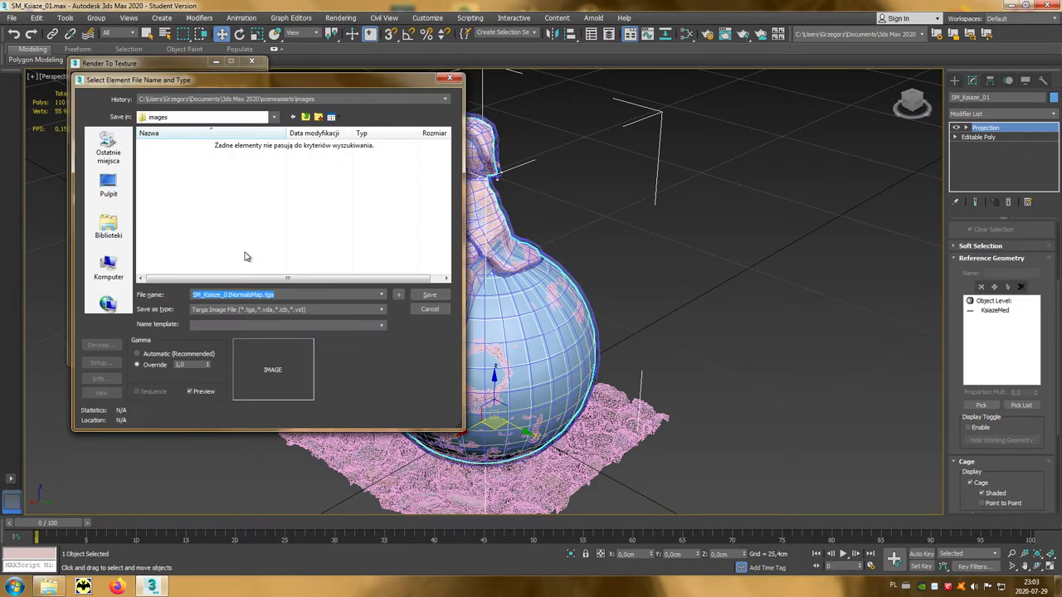
type("C:\\Ksiaze\\Scan\\KsiazeMed")
key("Return")
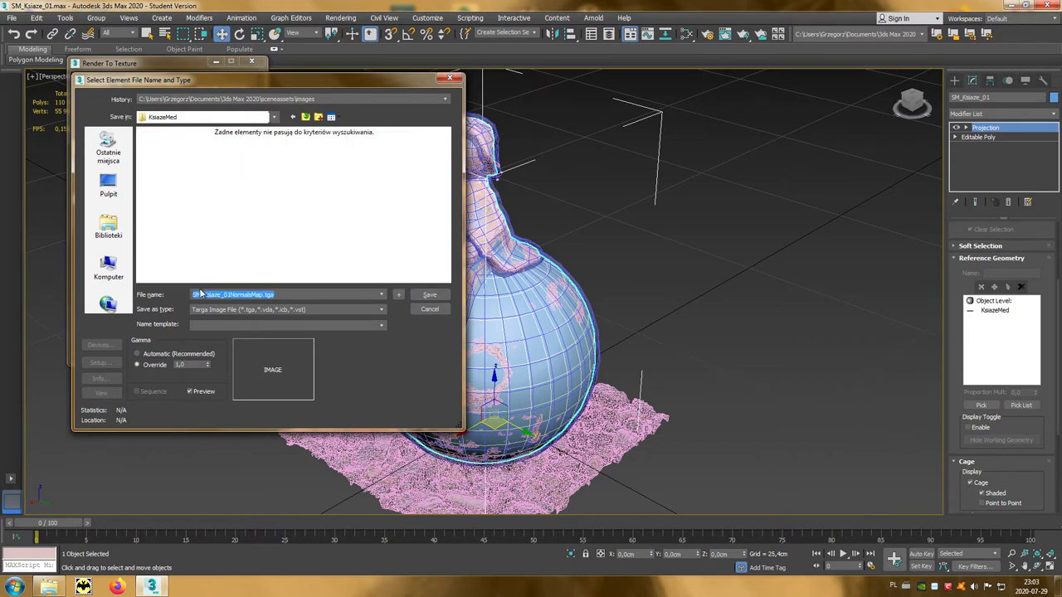
Step: Name the normal map output T_Ksiaze_01_01_N.tga and save it
left_click(197, 294)
key("BackSpace")
type("T")
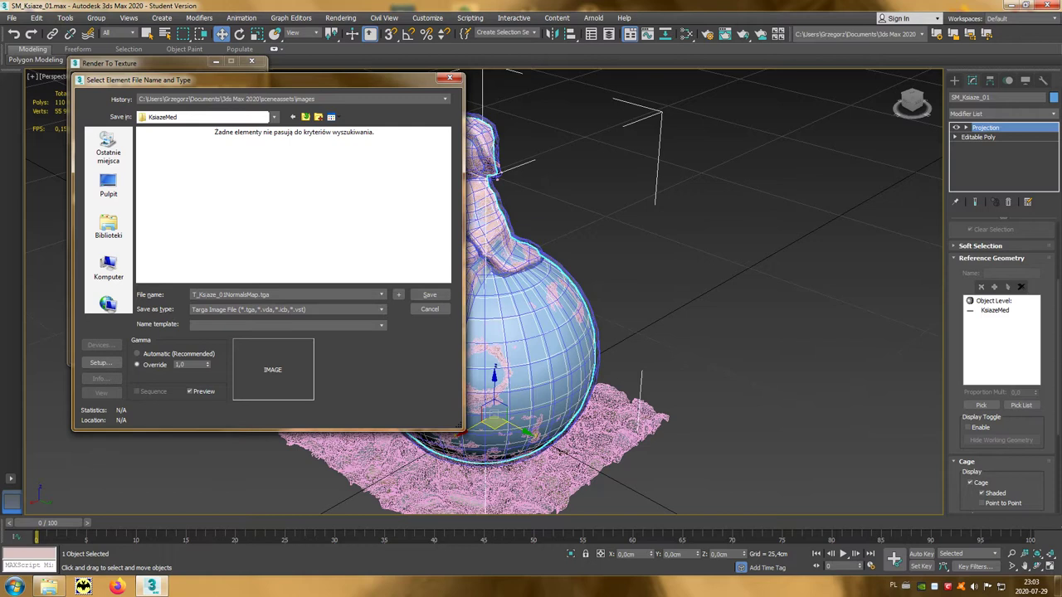
type("_01_")
key("Right")
key("Delete")
key("Delete")
key("Delete")
key("Delete")
key("Delete")
key("Delete")
left_click(430, 294)
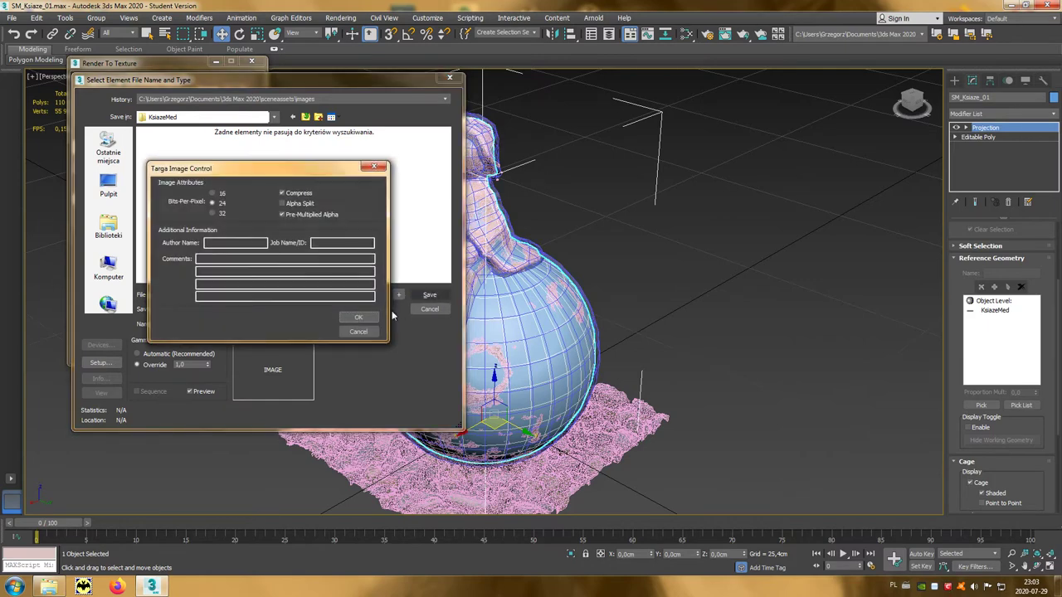
left_click(360, 320)
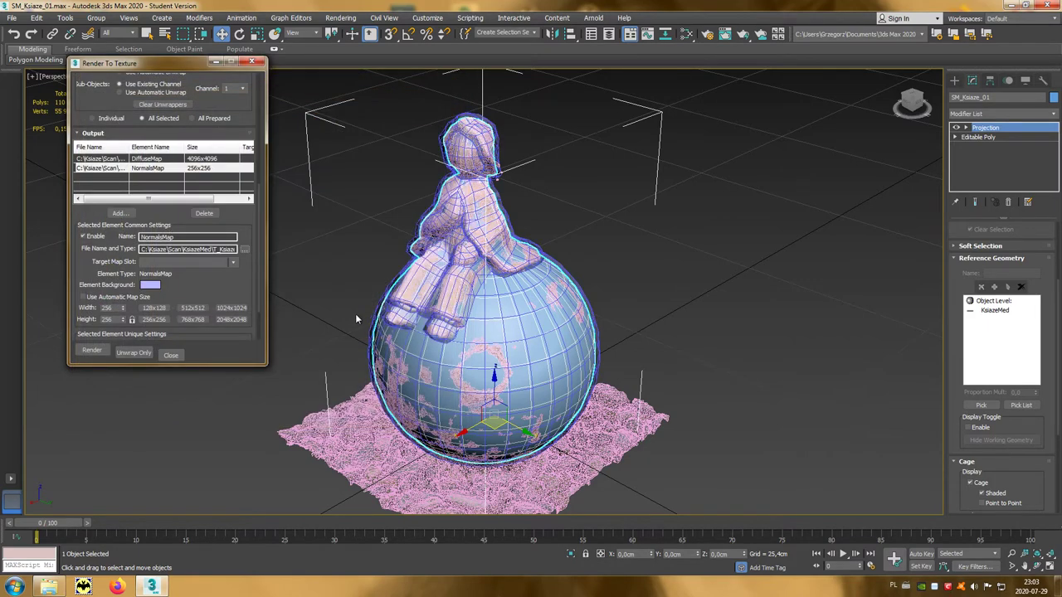
Step: Set the normal map output size to 4096x4096
double_click(109, 308)
left_click_drag(108, 308, 94, 310)
type("4096")
left_click_drag(122, 320, 100, 320)
type("409")
key("Return")
left_click(199, 286)
scroll(199, 285, "down", 2)
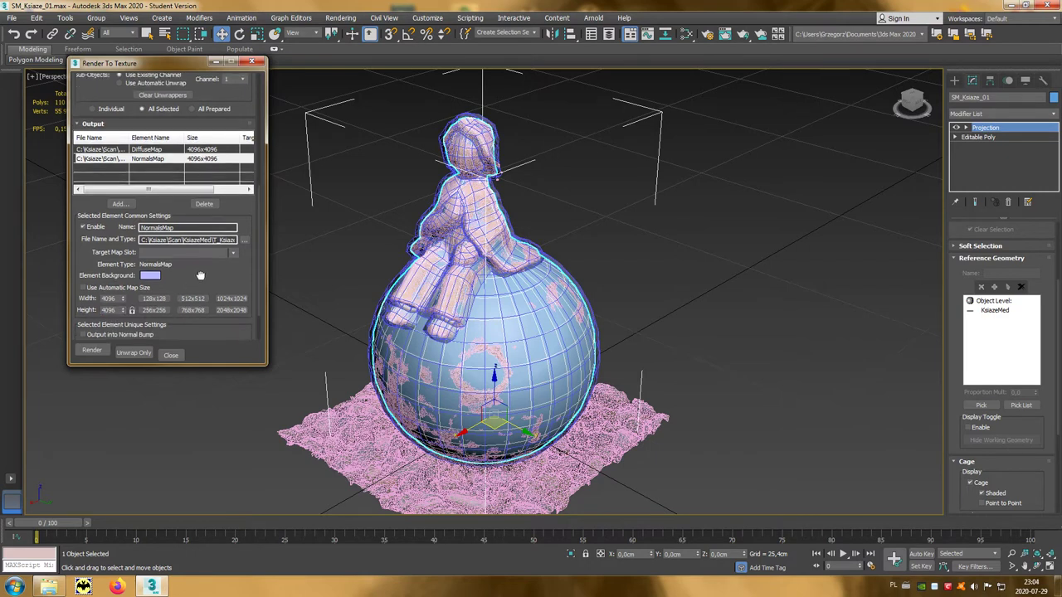
Step: Render the diffuse and normal map bake, continuing past the Missing Map Targets warning
left_click(97, 353)
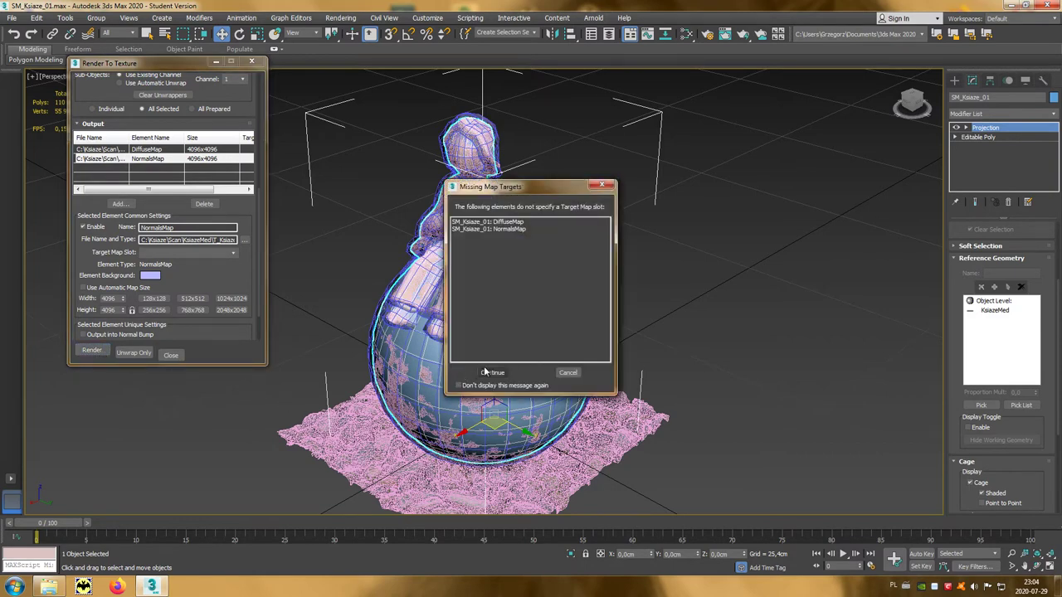
left_click(492, 372)
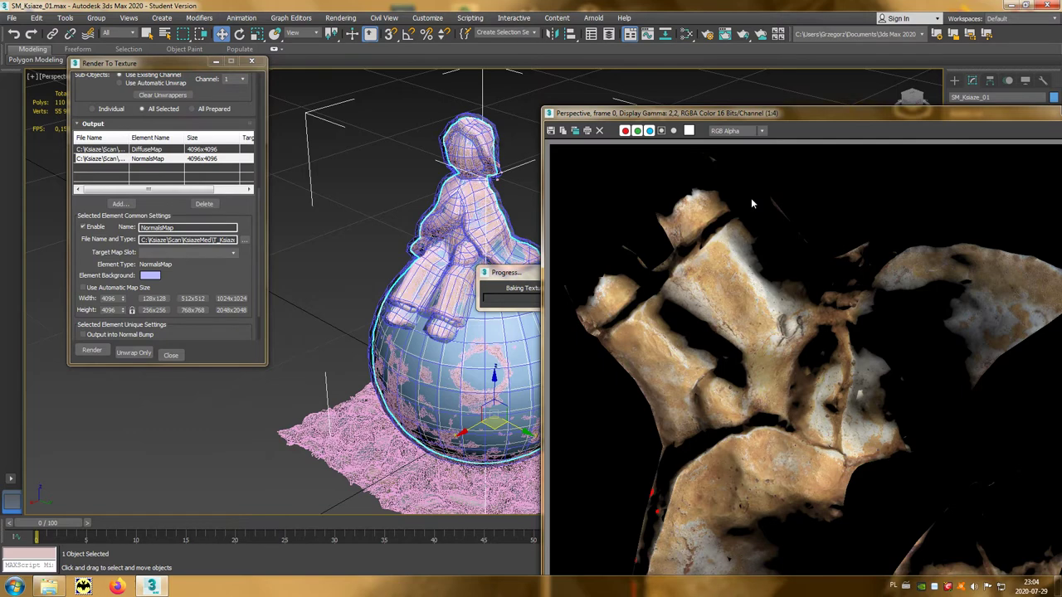
left_click_drag(835, 113, 597, 22)
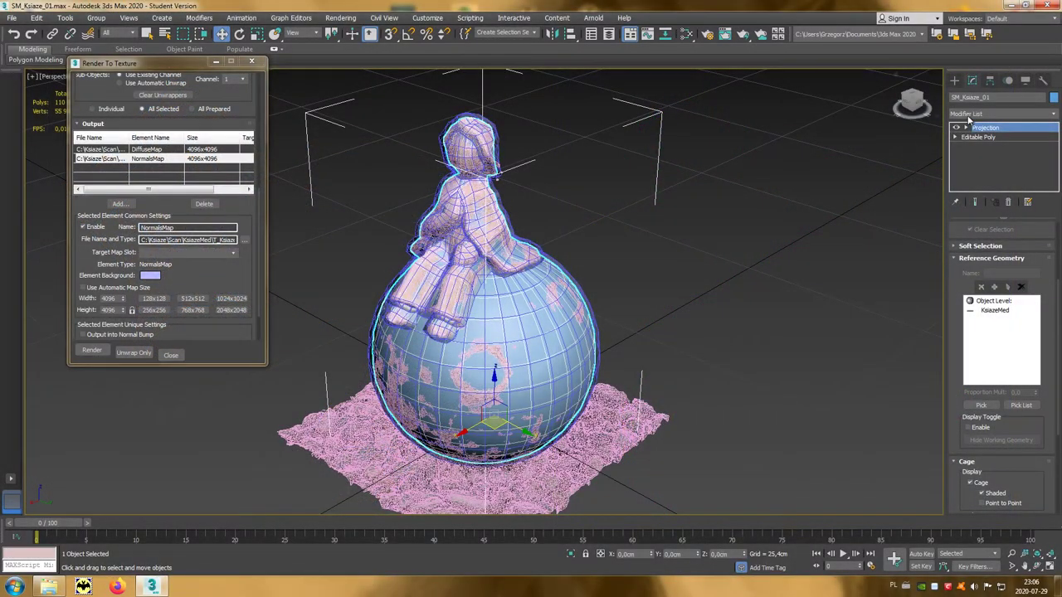
Step: Add an Unwrap UVW modifier to the figure and open the UV editor maximized
left_click(1021, 113)
left_click_drag(1055, 141, 1055, 427)
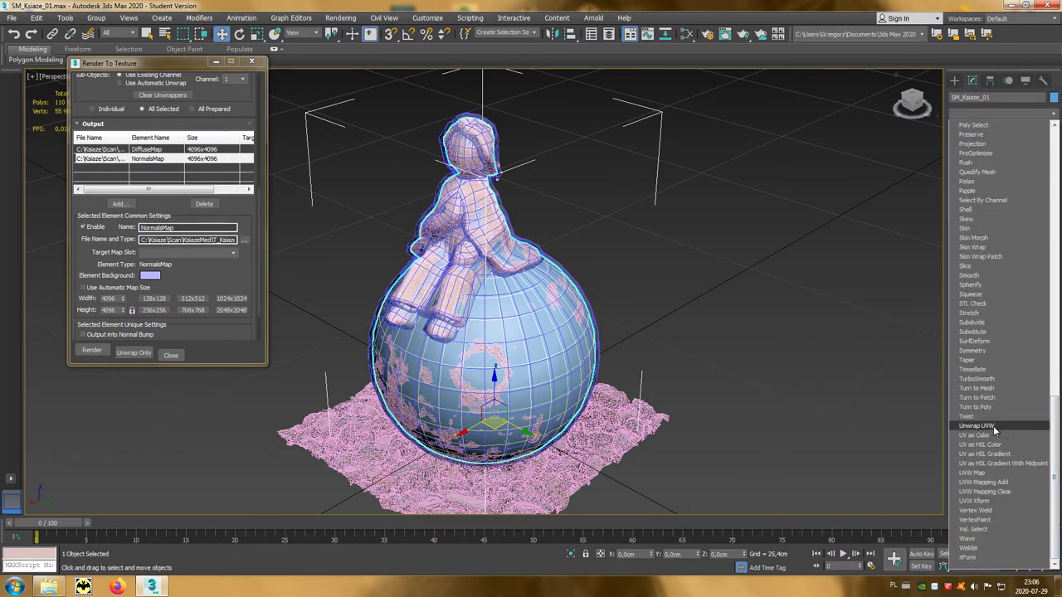
left_click(999, 425)
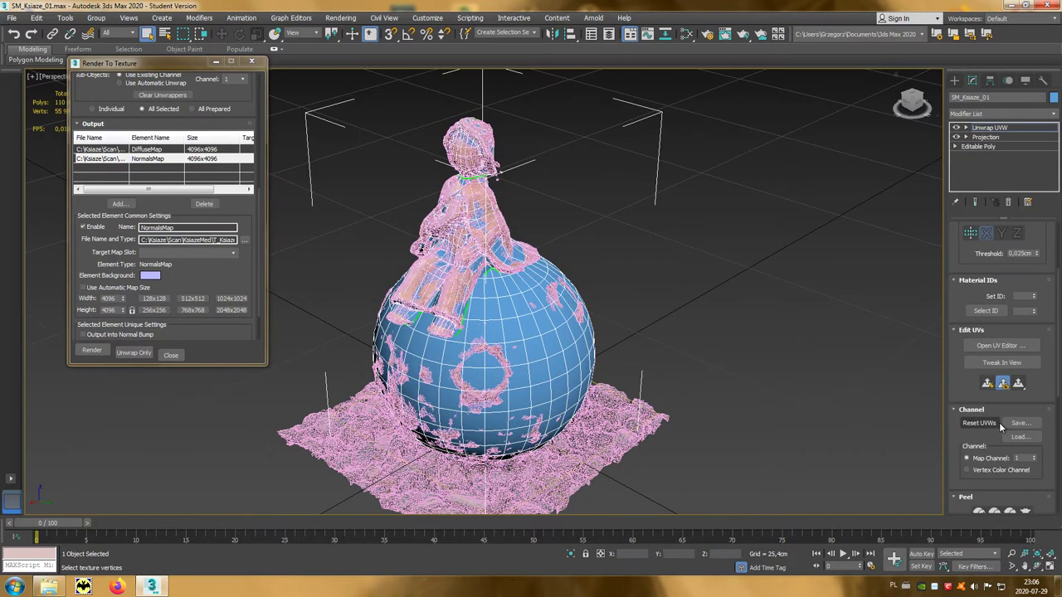
left_click(994, 345)
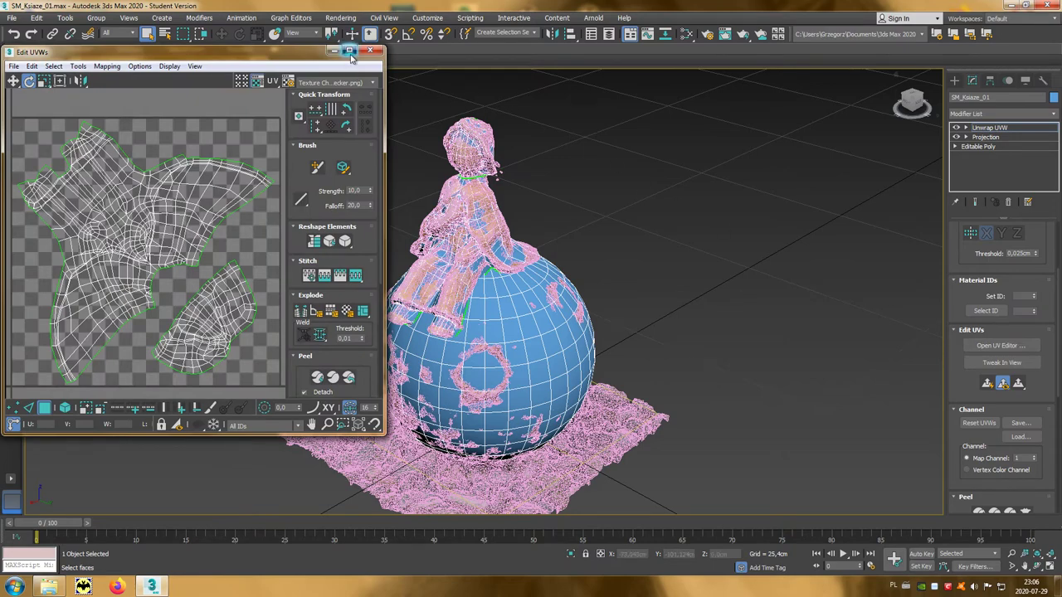
left_click(348, 50)
Step: Select all UV islands by element, move them U -1, then close the editor
scroll(732, 392, "down", 1)
scroll(704, 386, "down", 2)
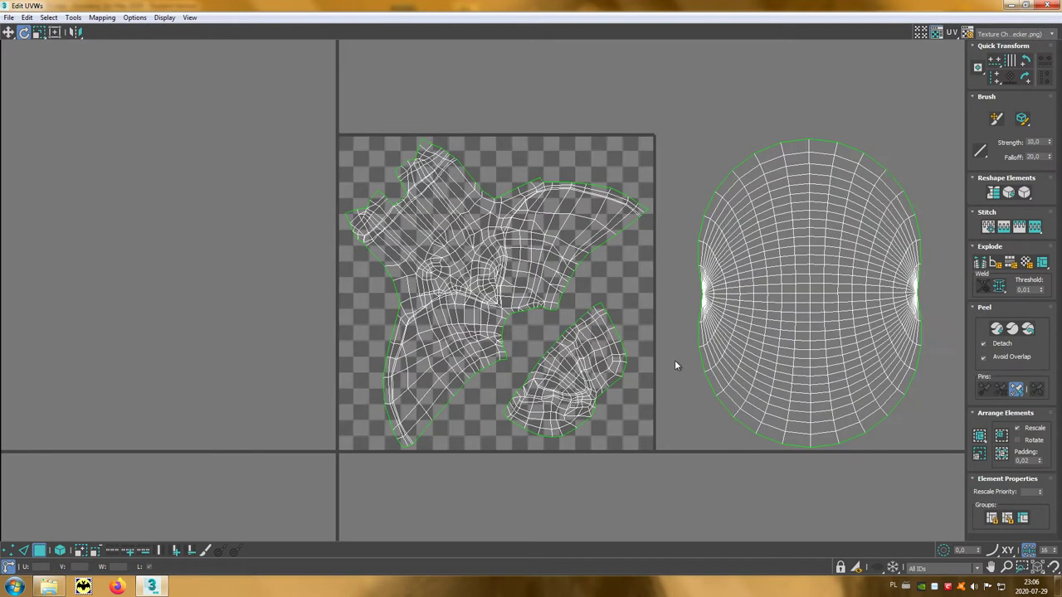
scroll(674, 360, "down", 2)
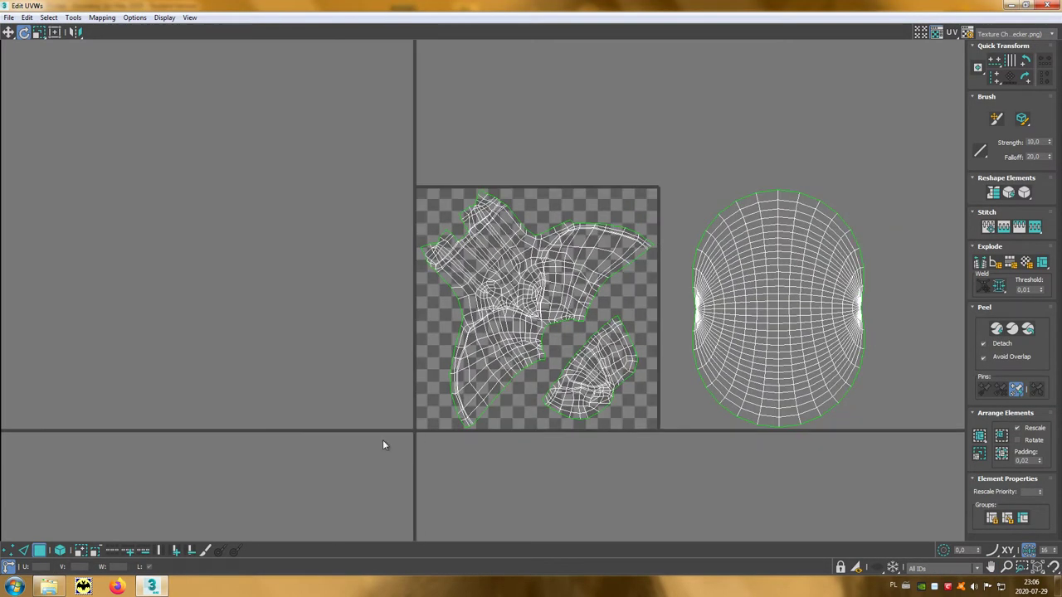
left_click(59, 552)
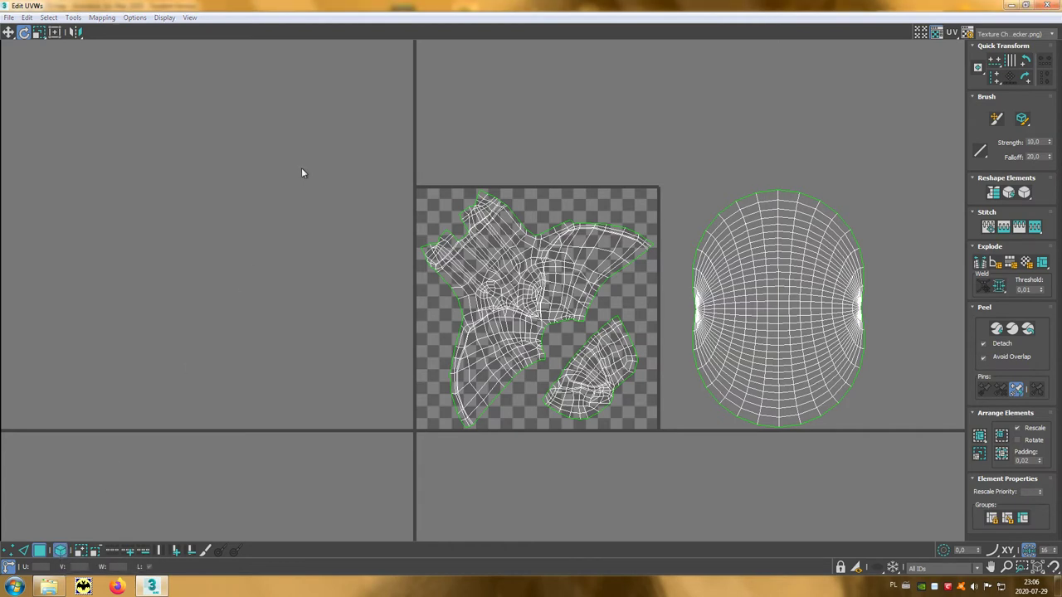
left_click_drag(323, 161, 854, 468)
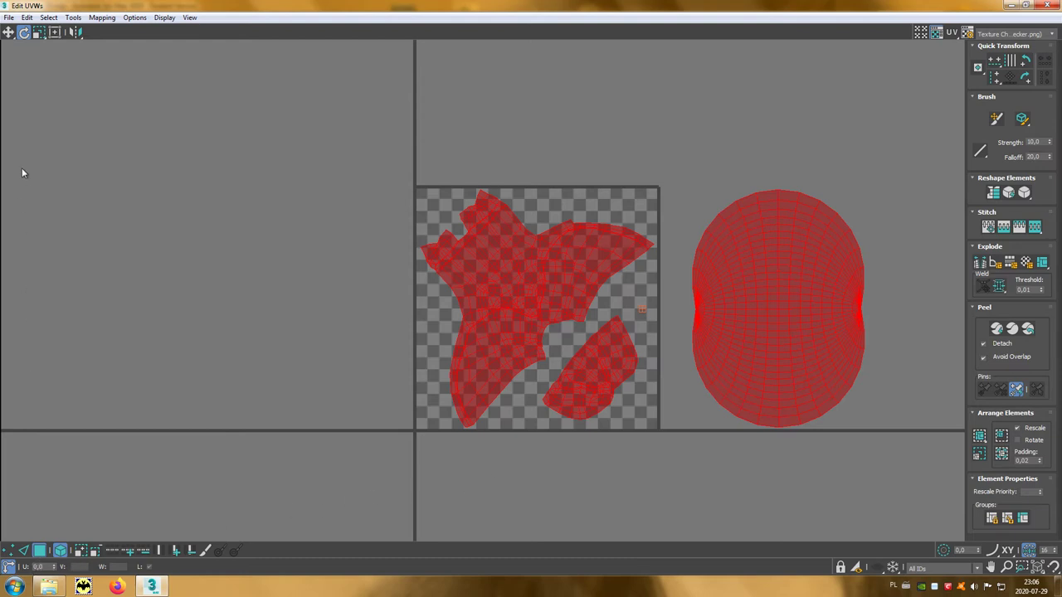
left_click(9, 32)
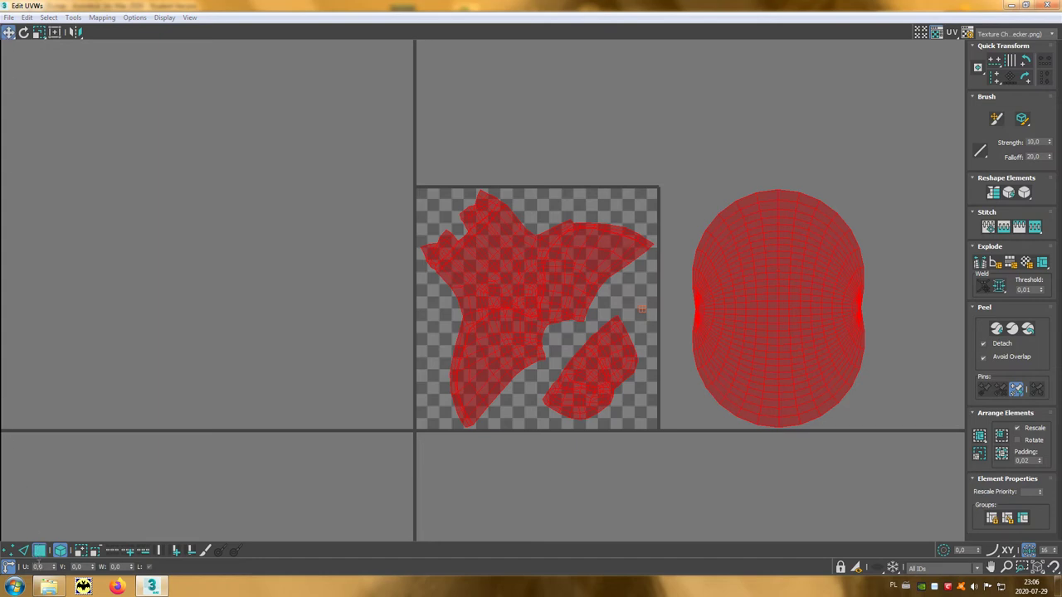
left_click(48, 569)
key("Return")
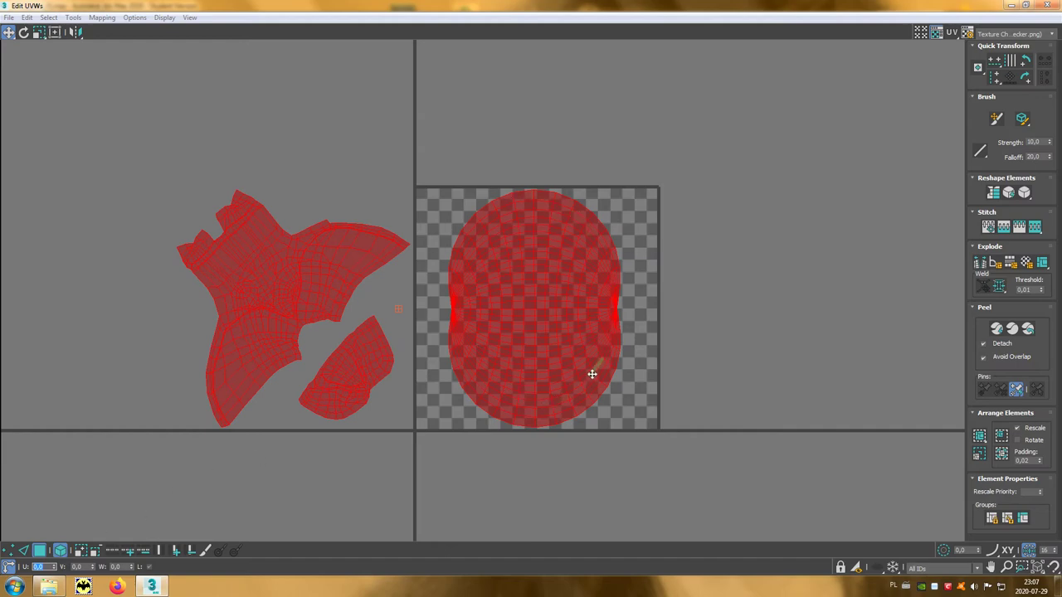
left_click(1048, 5)
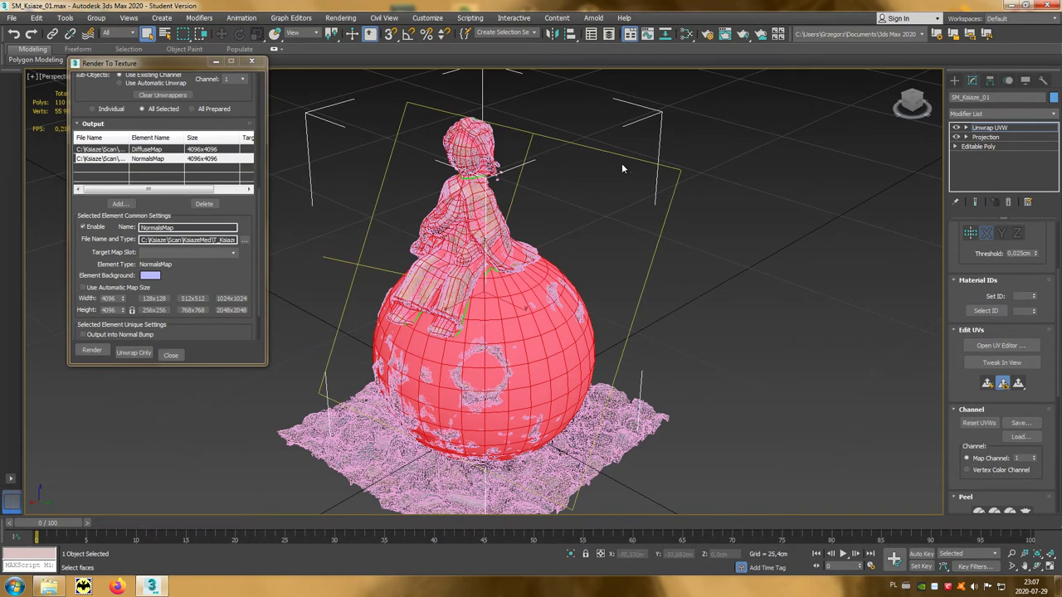
Step: Clear the face selection and save the DiffuseMap output under a new file name
left_click(628, 268)
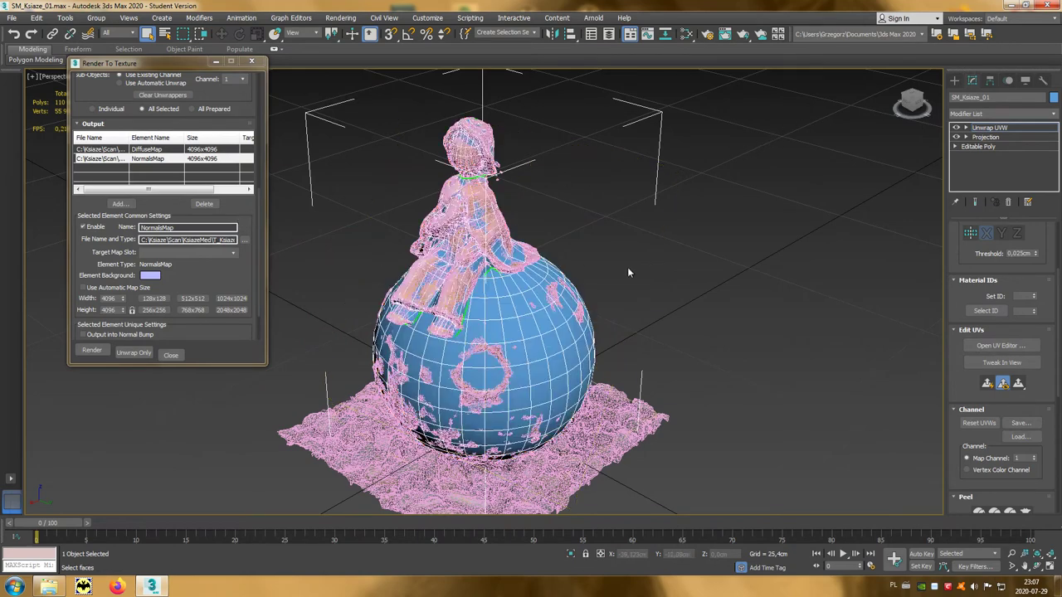
left_click(99, 150)
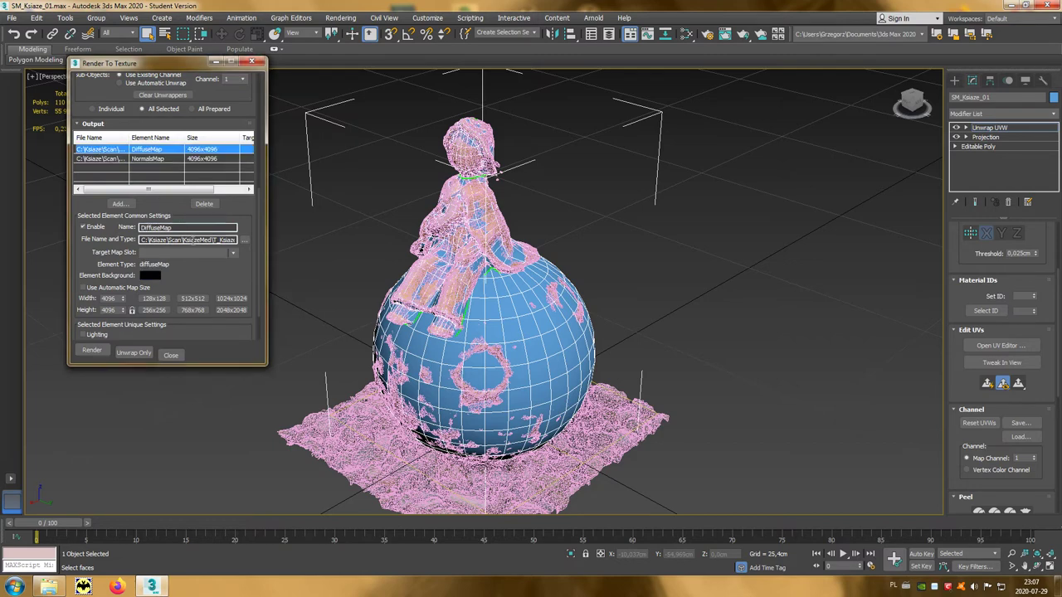
left_click(245, 241)
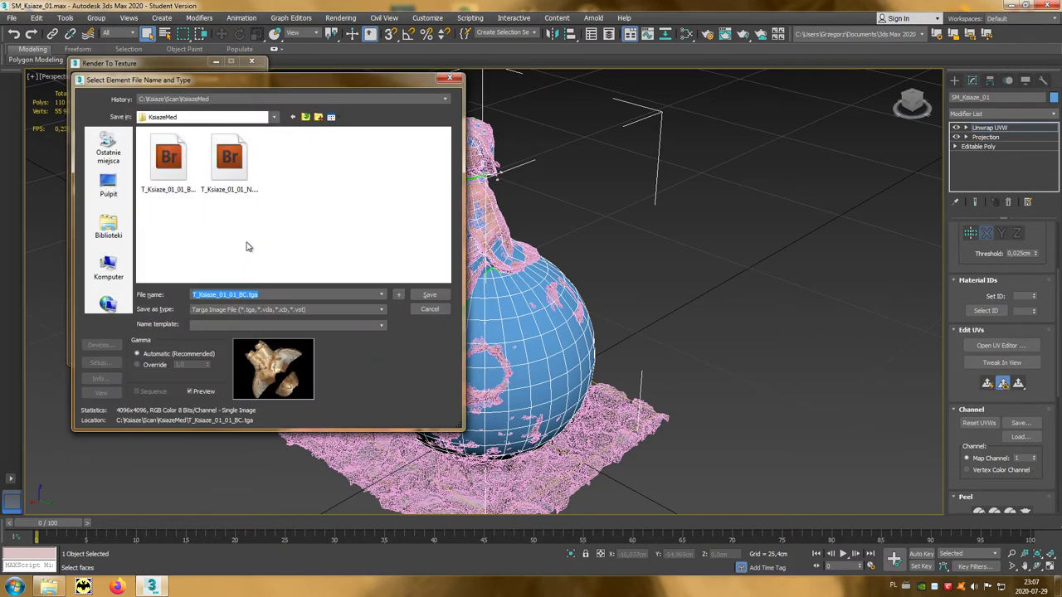
left_click(222, 294)
type("2")
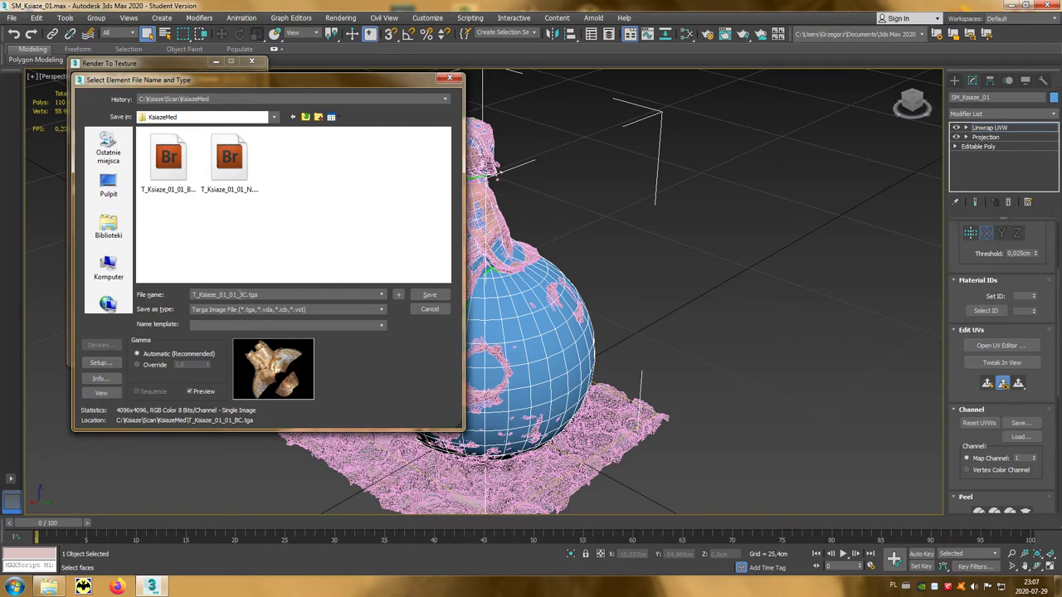
left_click(421, 296)
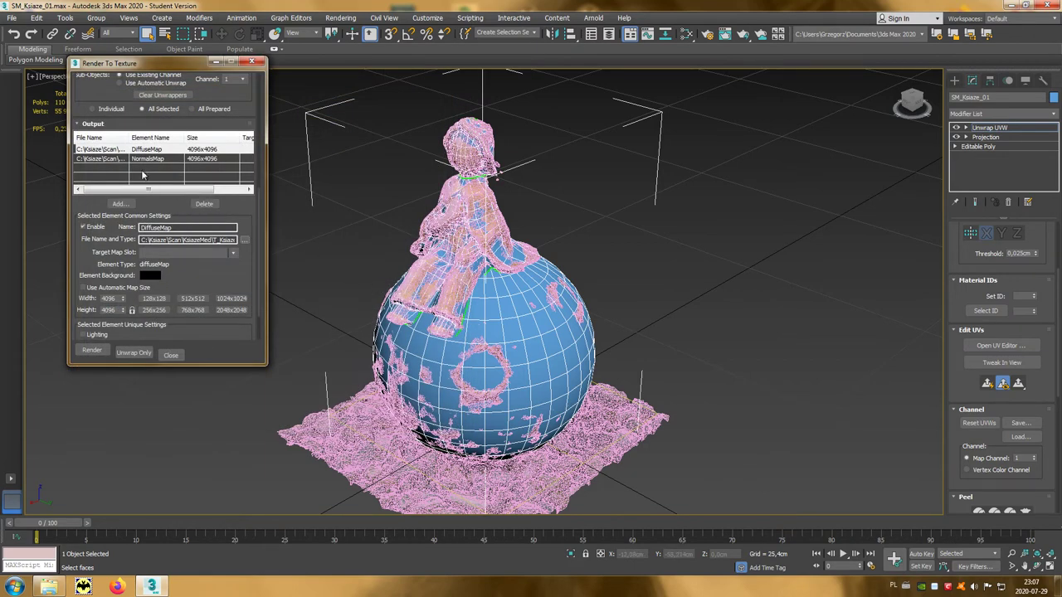
Step: Rename the NormalsMap output file to T_Ksiaze_02_01_N.tga
left_click(103, 160)
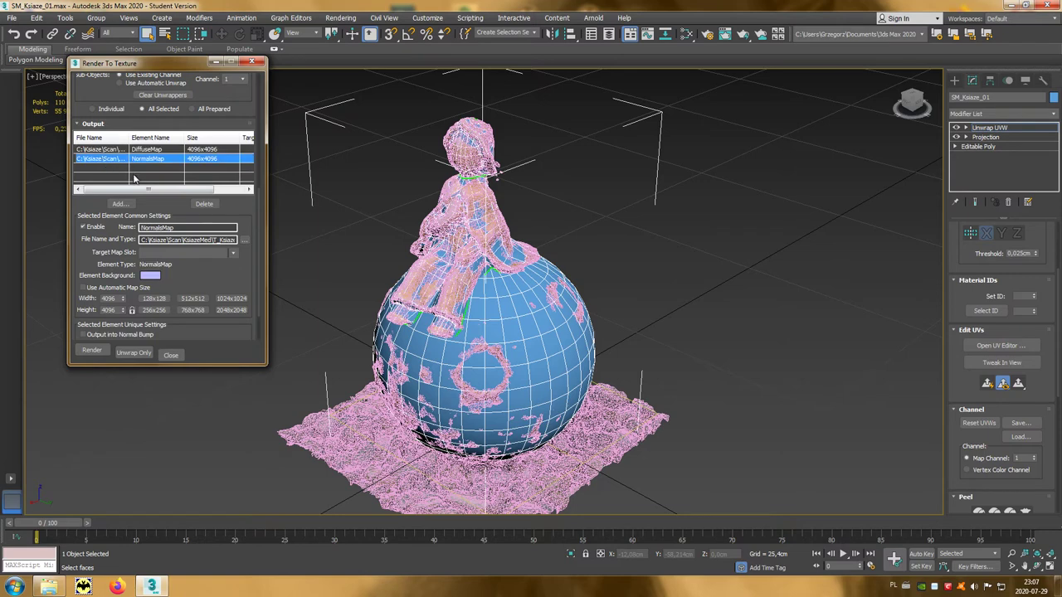
left_click(244, 240)
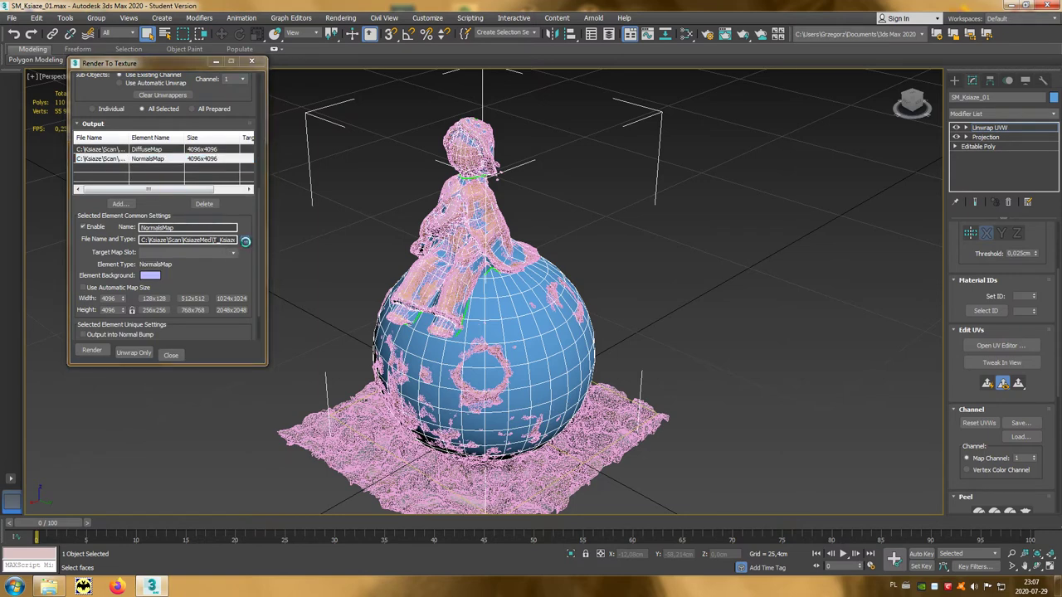
left_click(218, 296)
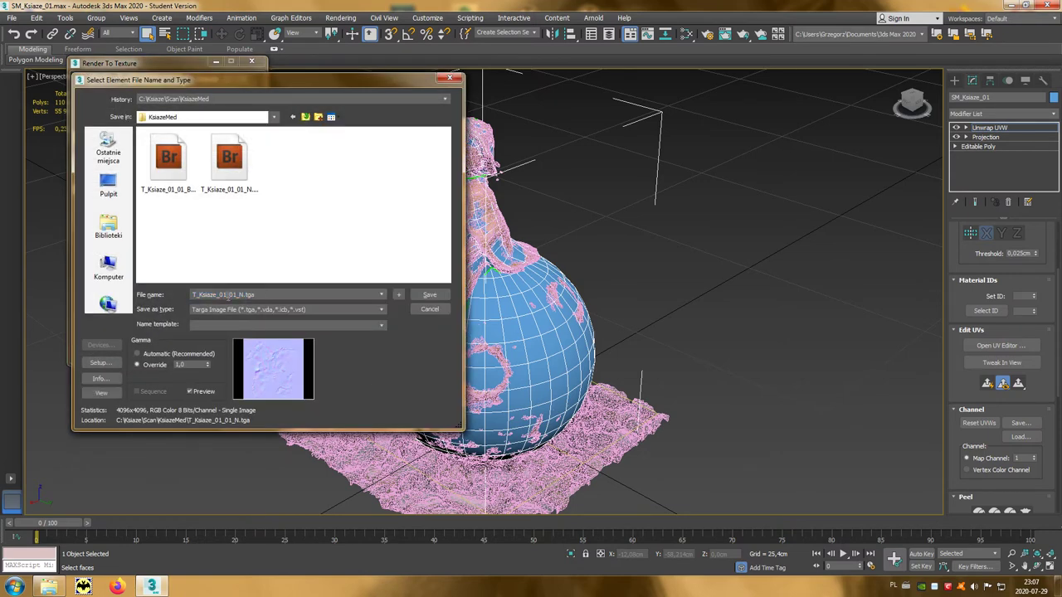
key("BackSpace")
type("2")
left_click(429, 295)
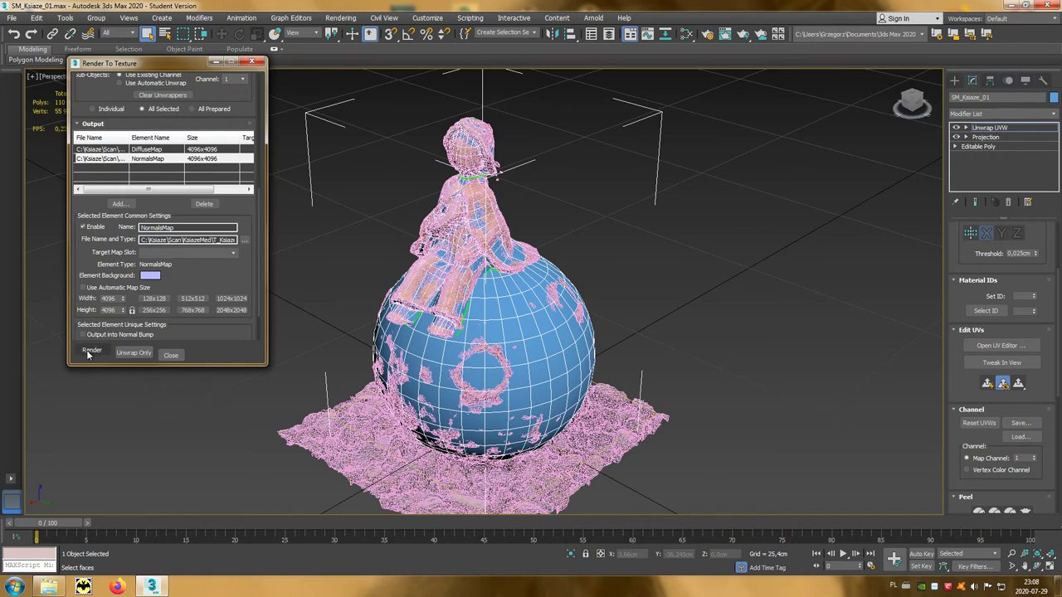
Step: Bake the 4096 diffuse and normal maps despite missing targets, then close the result and Render To Texture
left_click(89, 352)
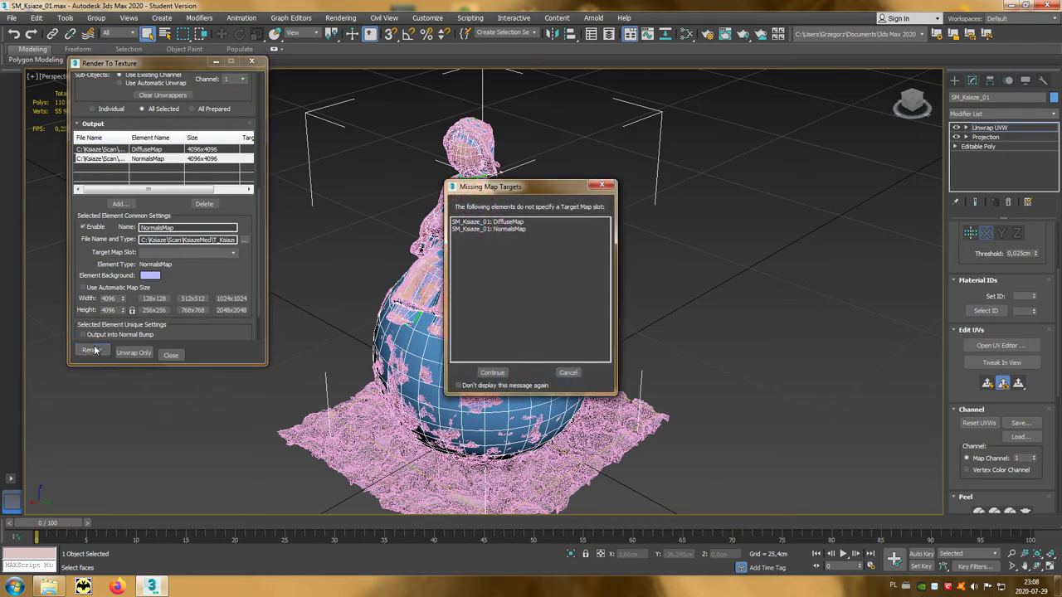
left_click(490, 372)
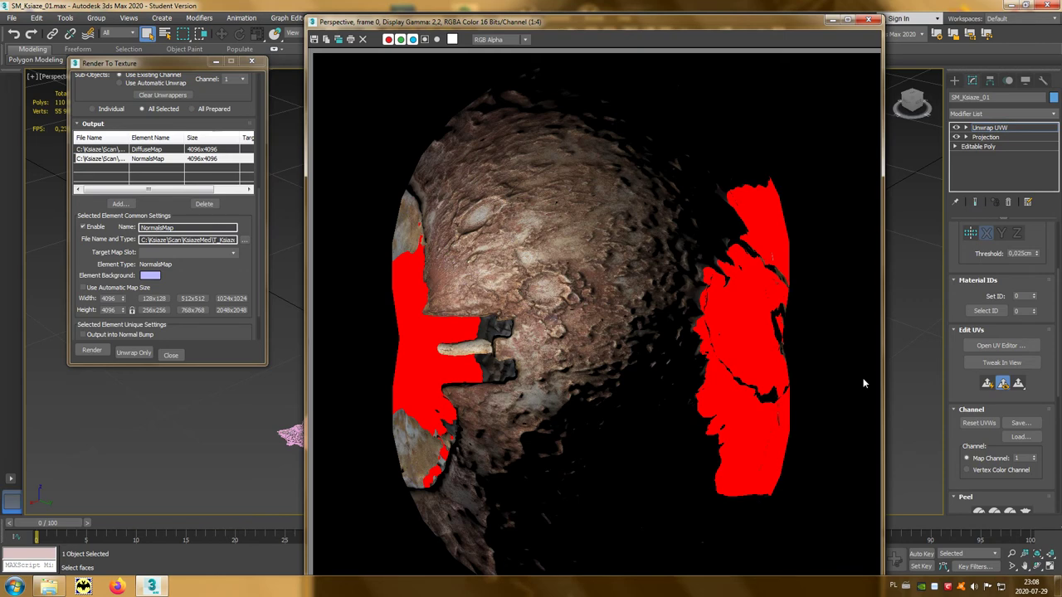
left_click(870, 19)
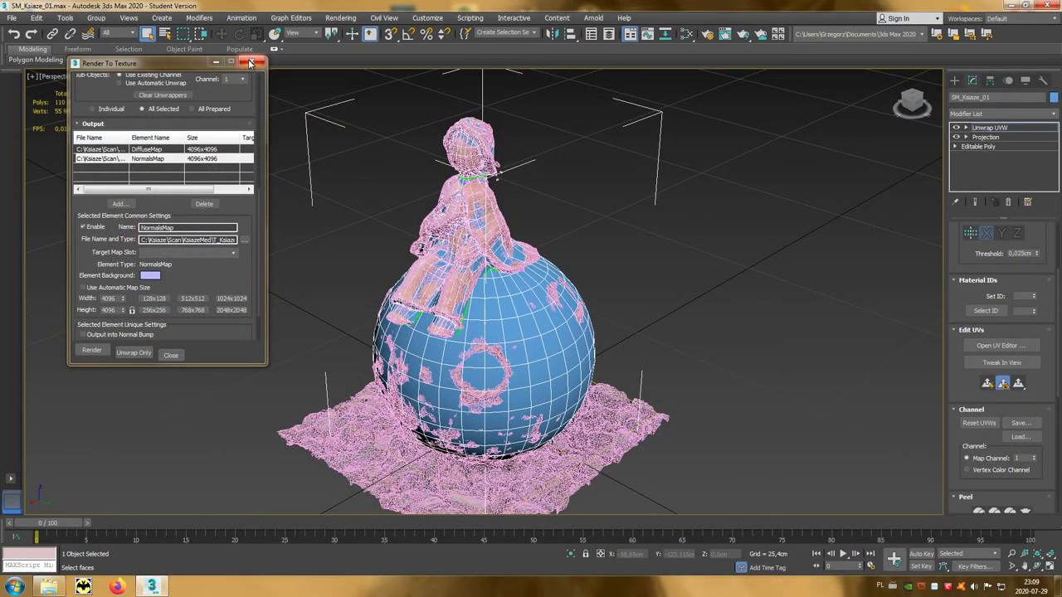
left_click(250, 63)
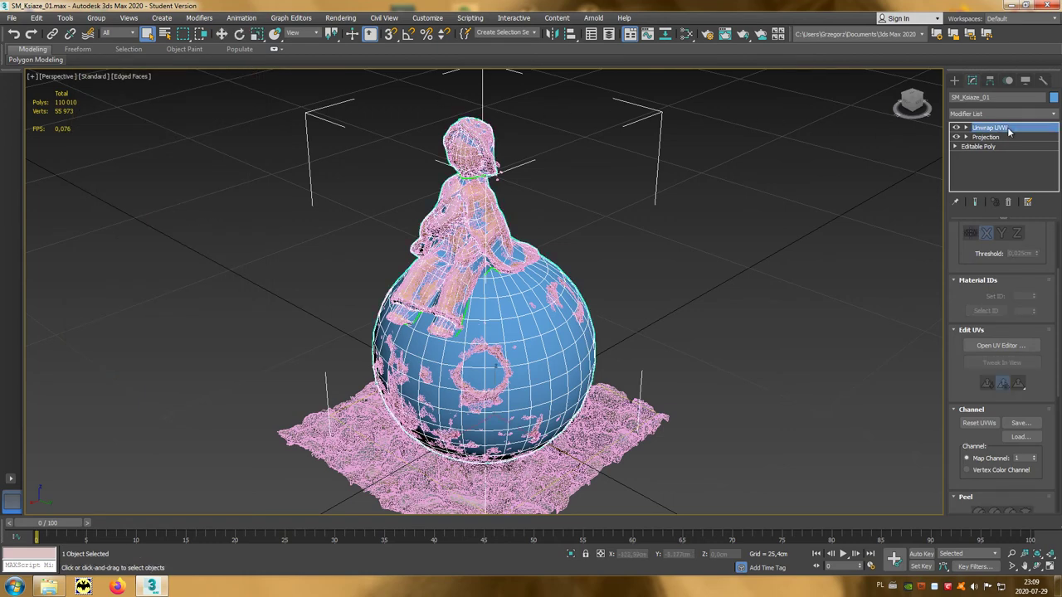
Step: Delete the Unwrap UVW and Projection modifiers from the low-poly figure's stack
left_click(1008, 202)
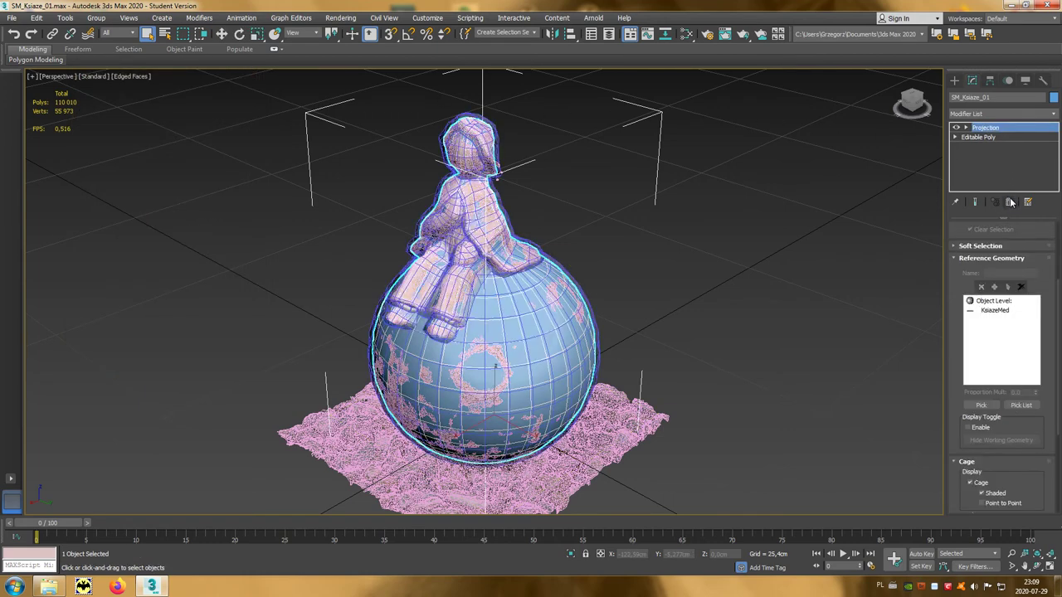
left_click(1003, 129)
left_click(1002, 130)
left_click(1008, 203)
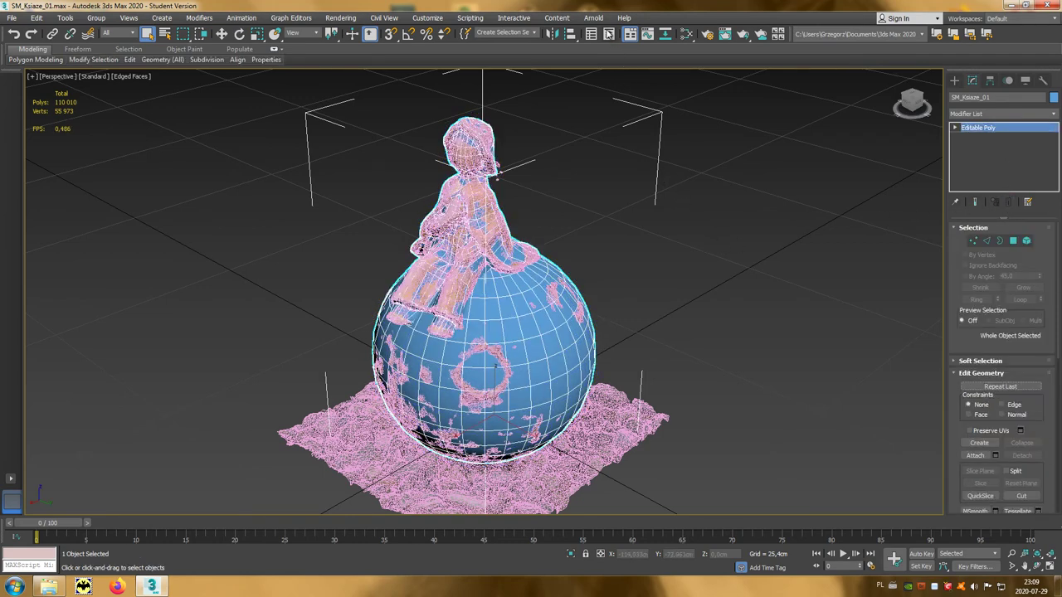
Step: Hide the high-poly KsiazeMed scan in the Layer Explorer and deselect the low-poly model
left_click(610, 34)
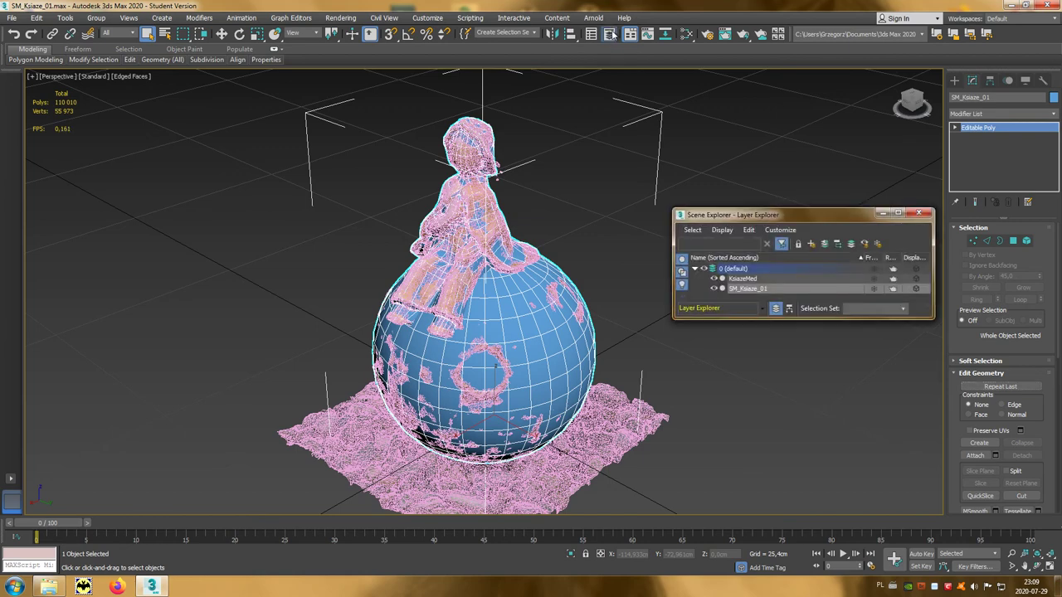
left_click(714, 278)
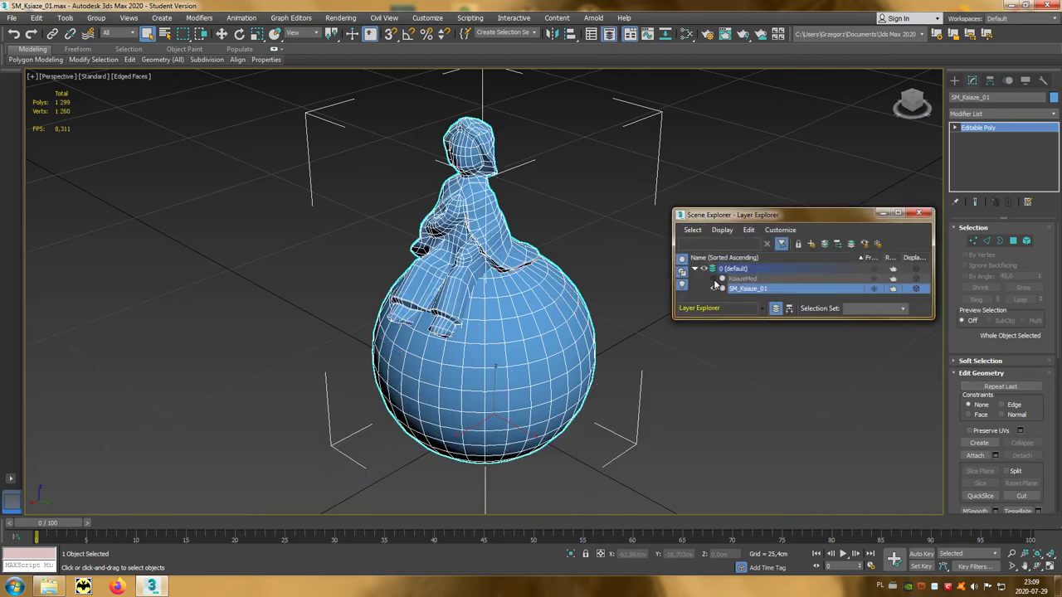
left_click(918, 213)
left_click(673, 267)
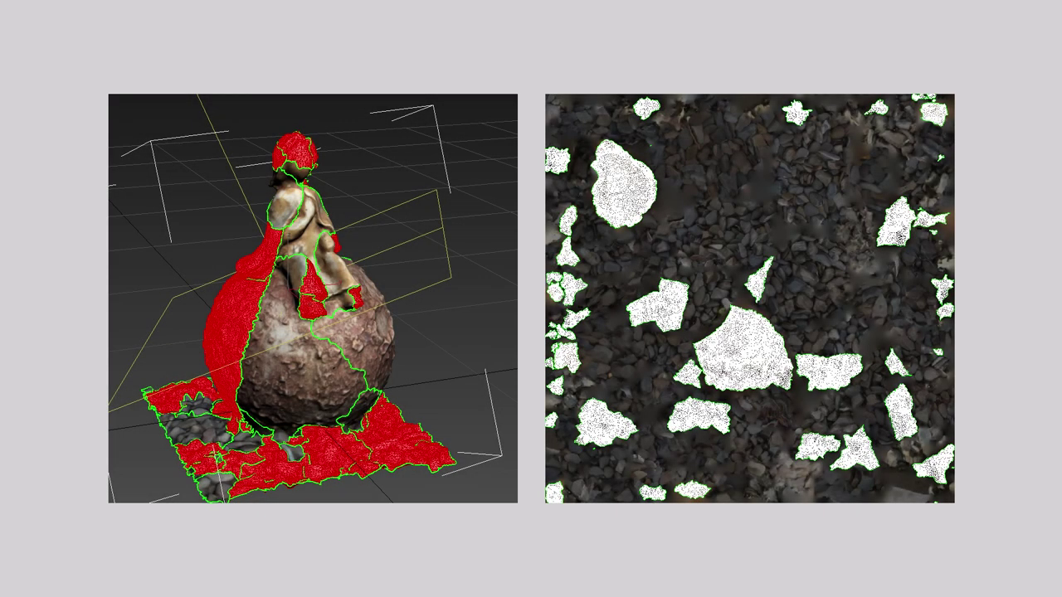